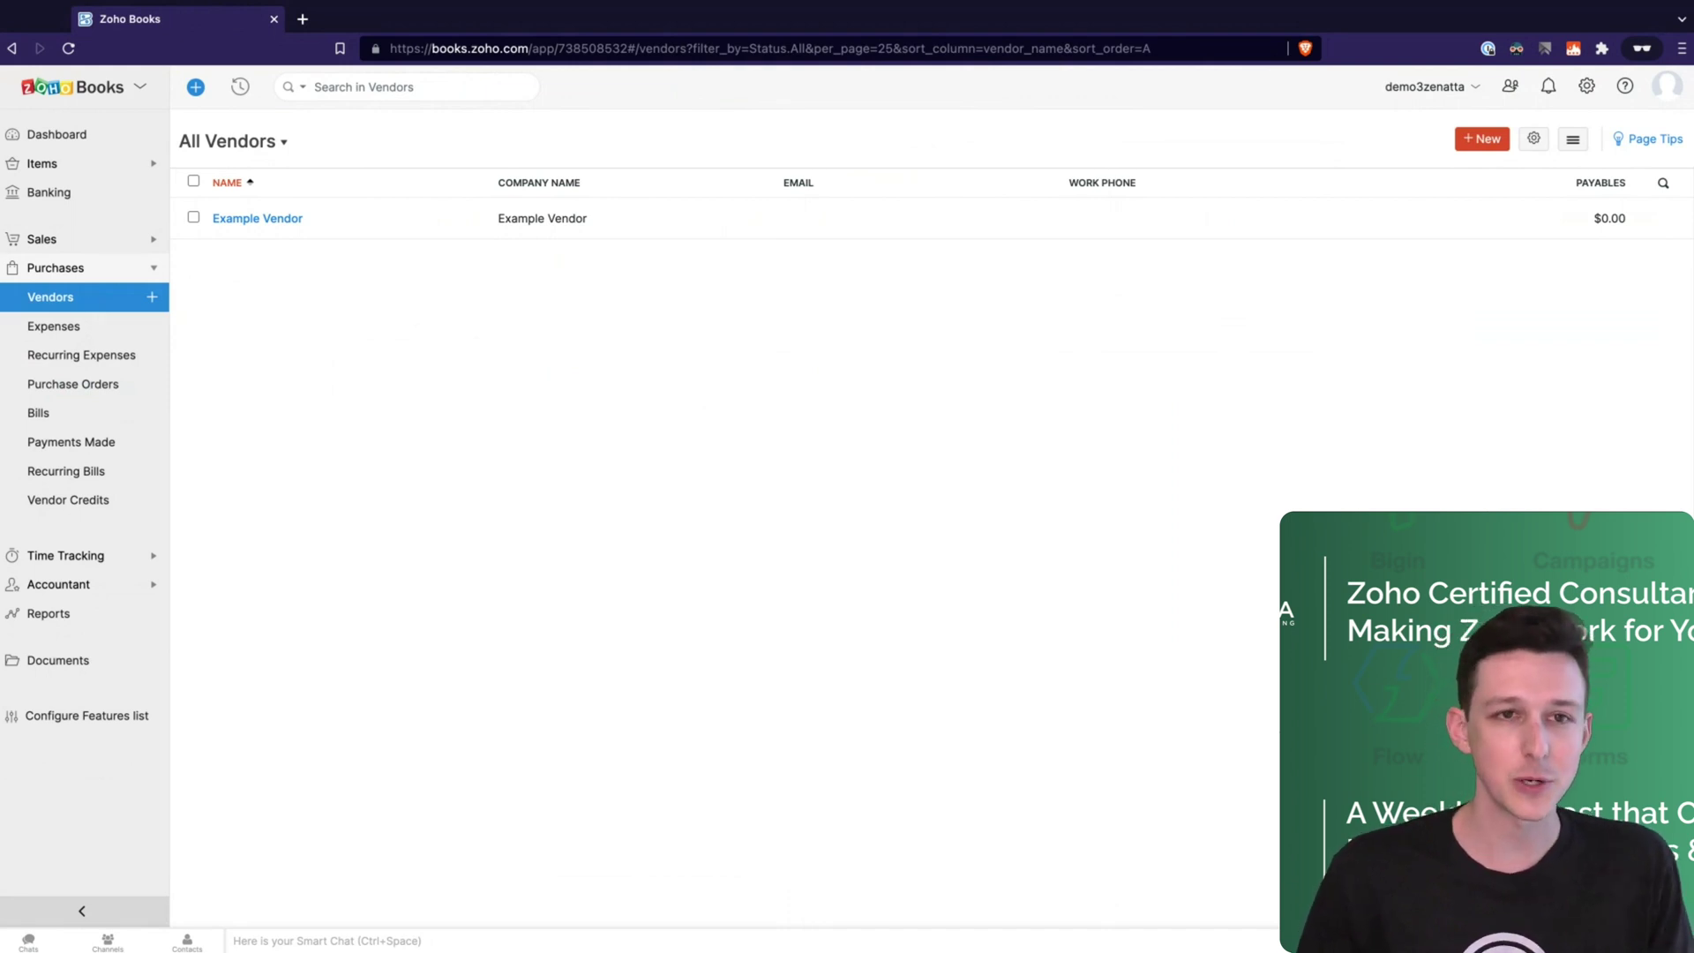
Look over the Purchase Orders and Bills lists, then begin a new purchase order
click(79, 384)
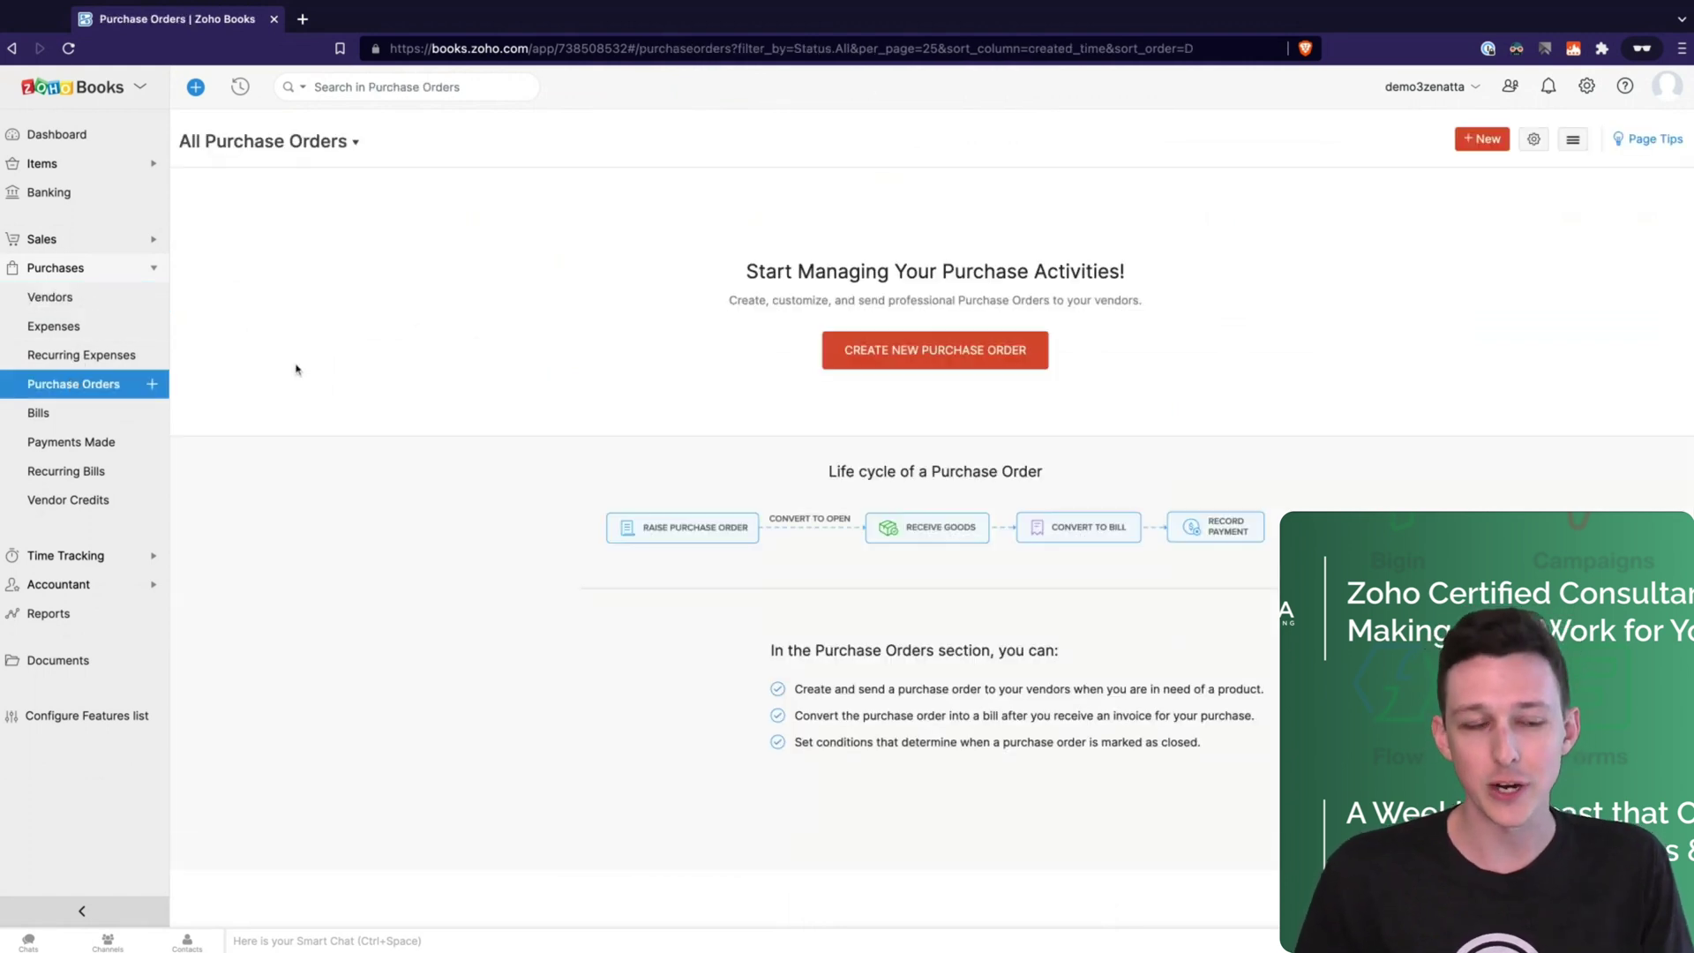
click(97, 417)
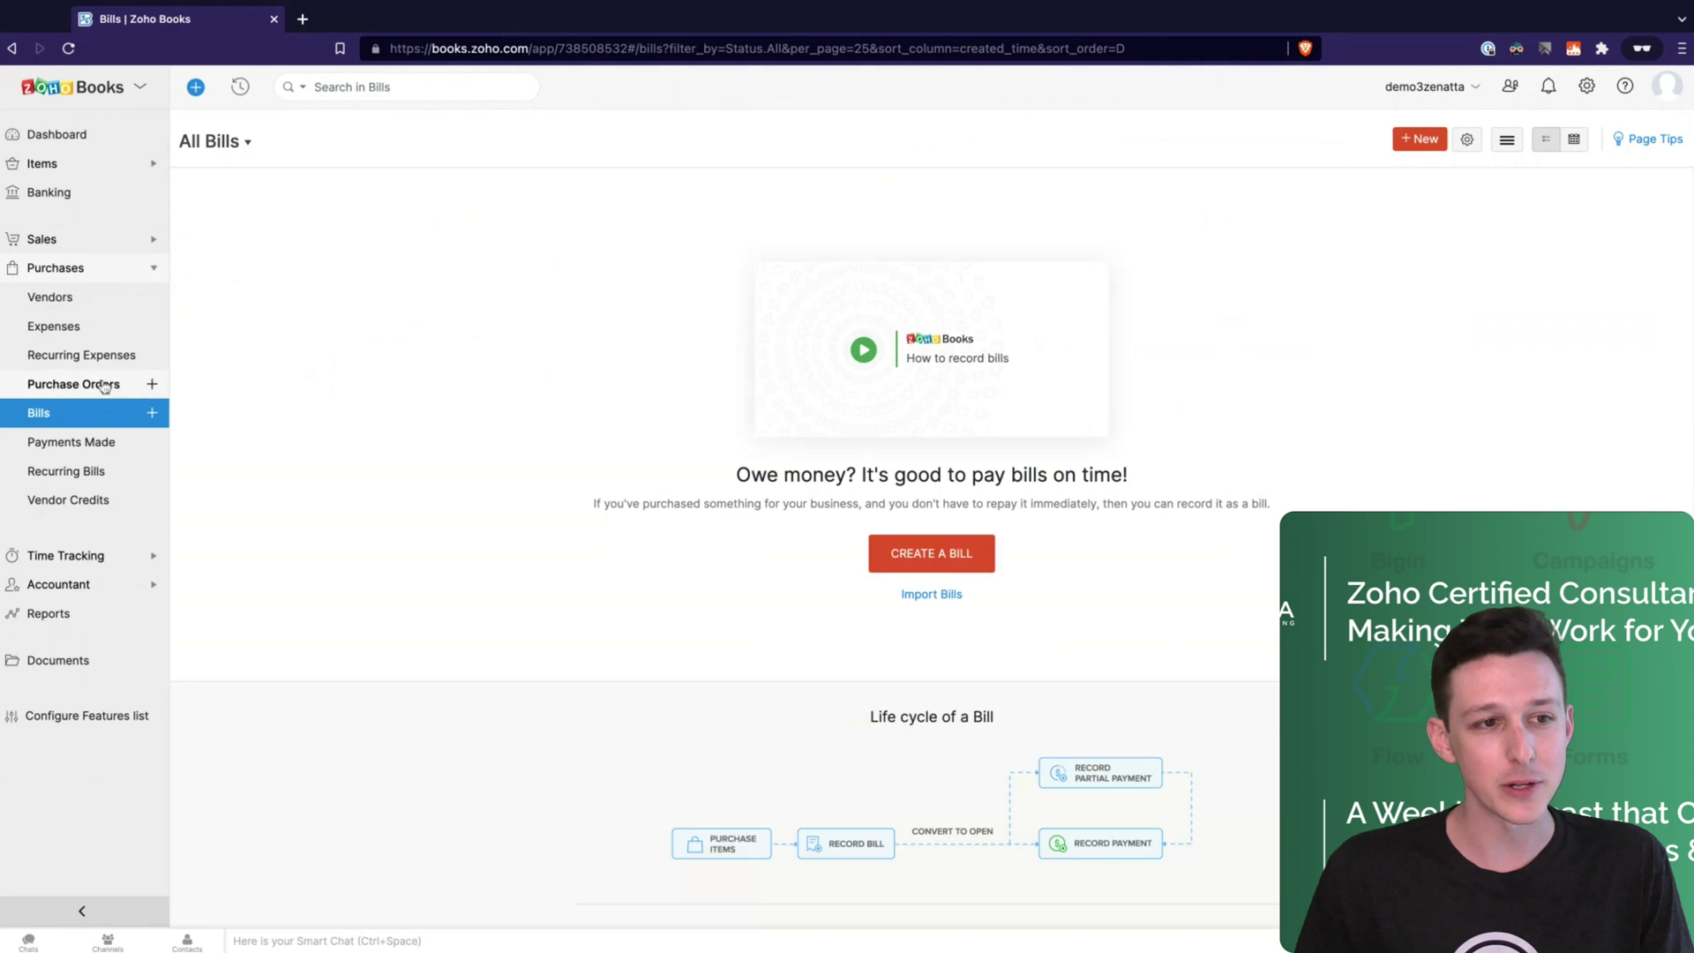
click(108, 384)
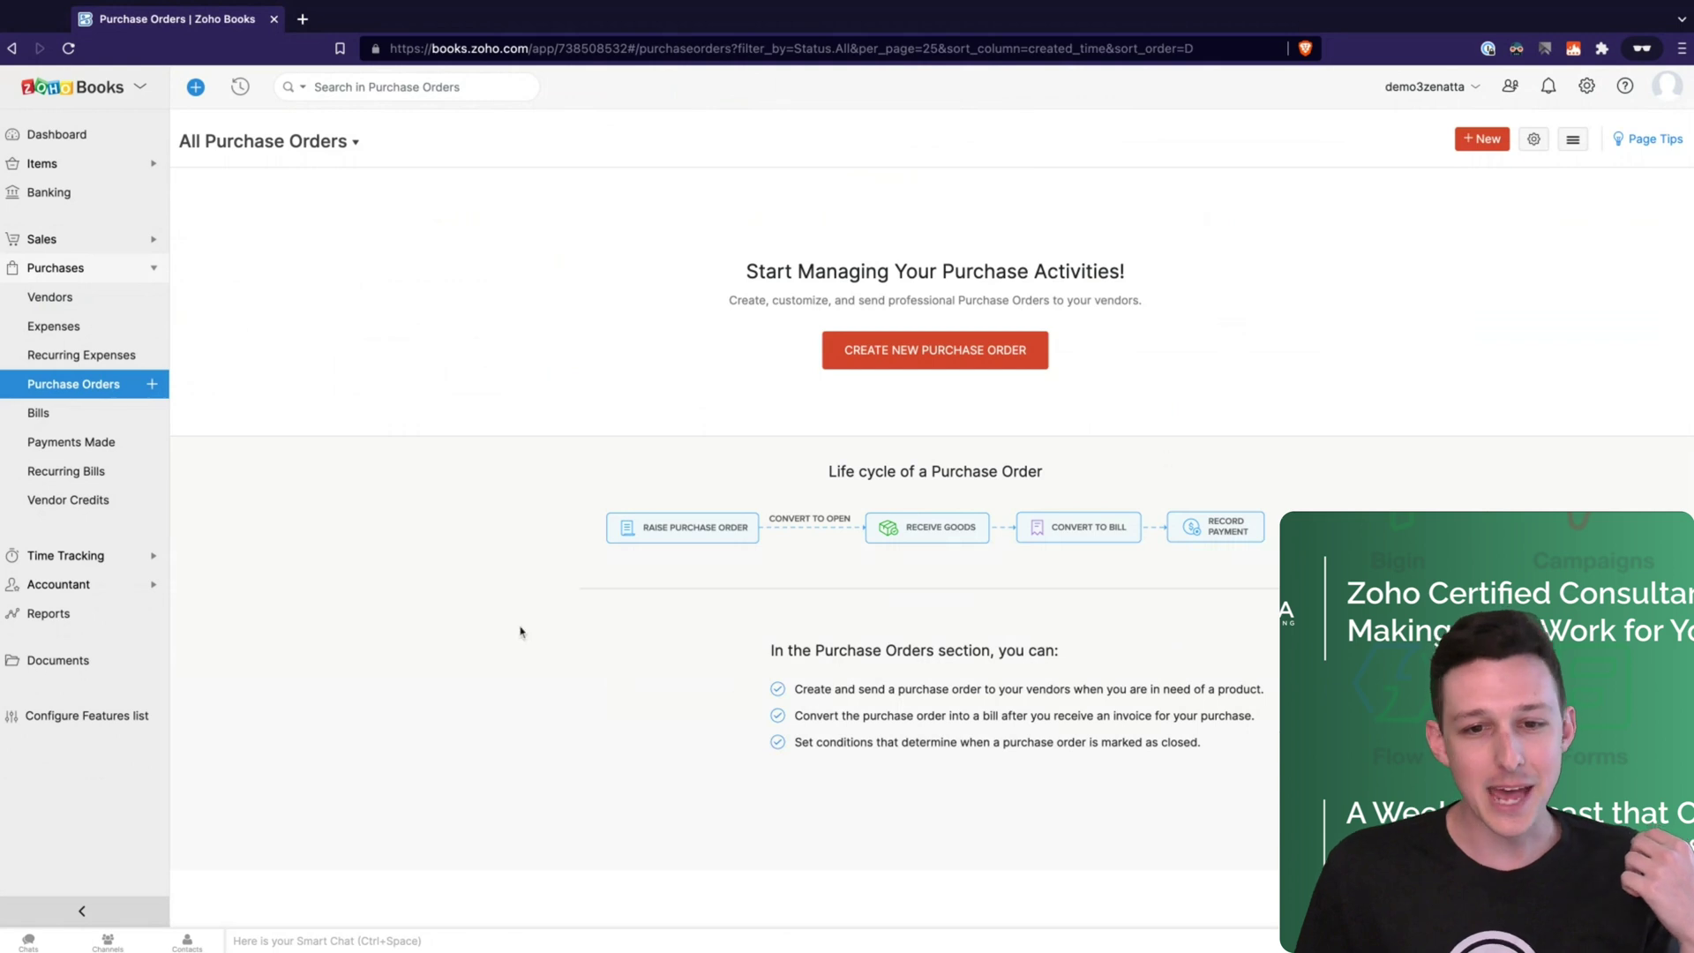
click(982, 367)
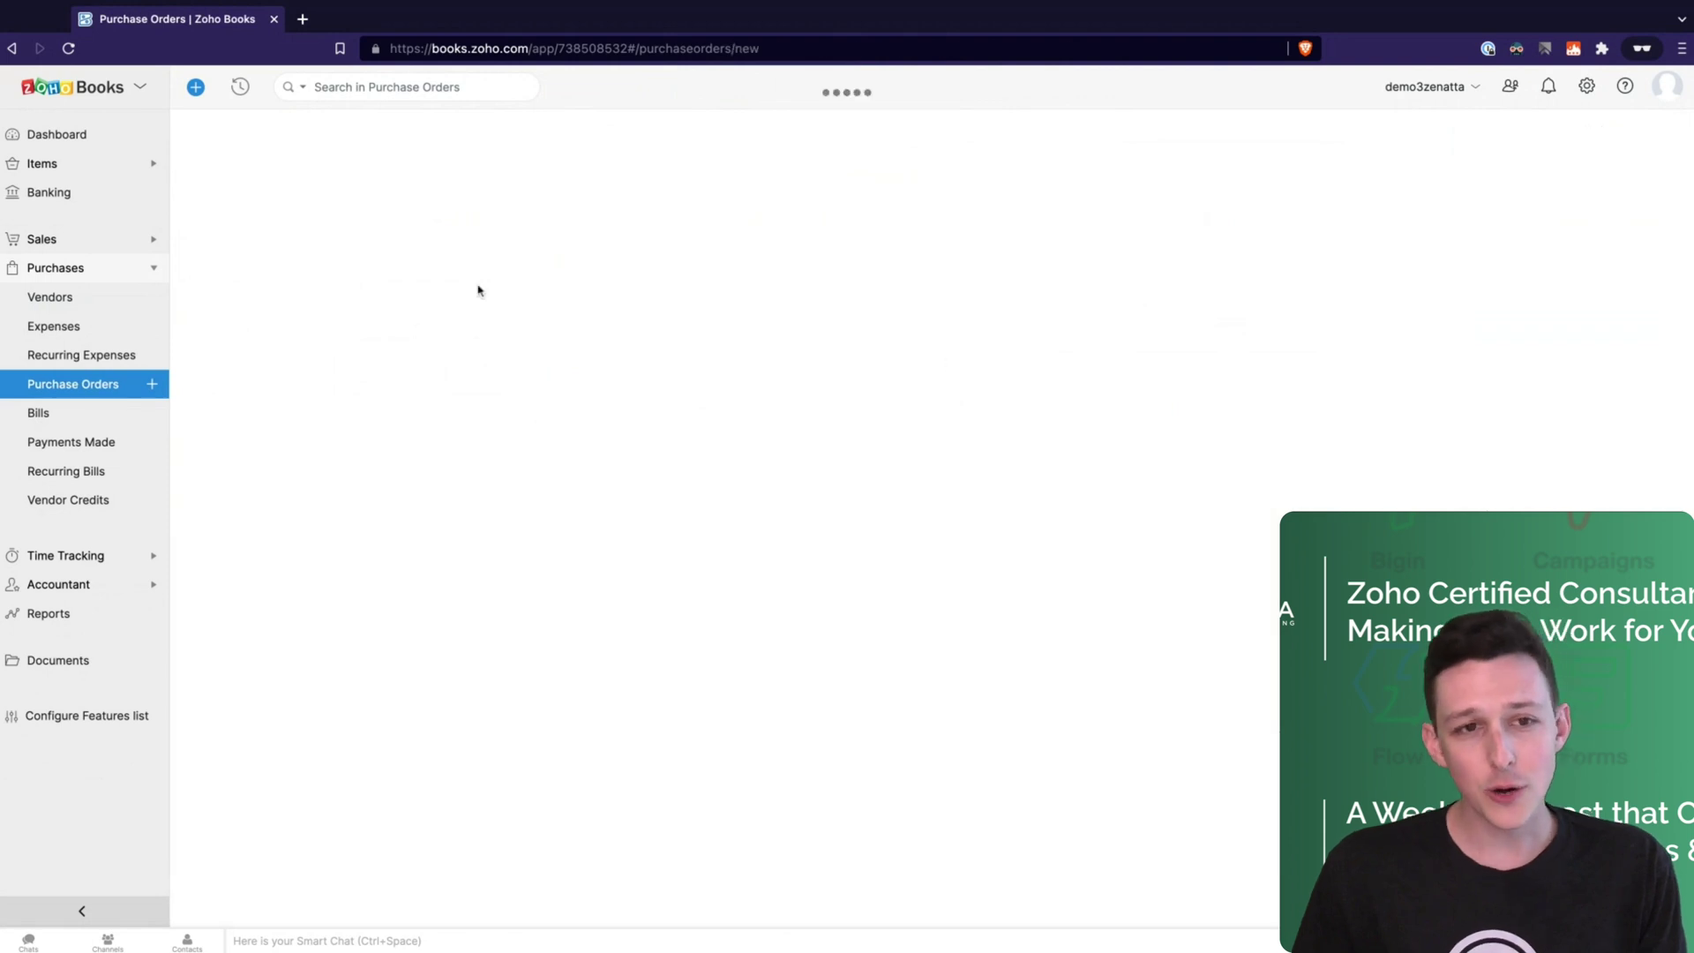
Choose Example Vendor for PO-00004, try Customer delivery, then revert delivery to Organization
click(437, 210)
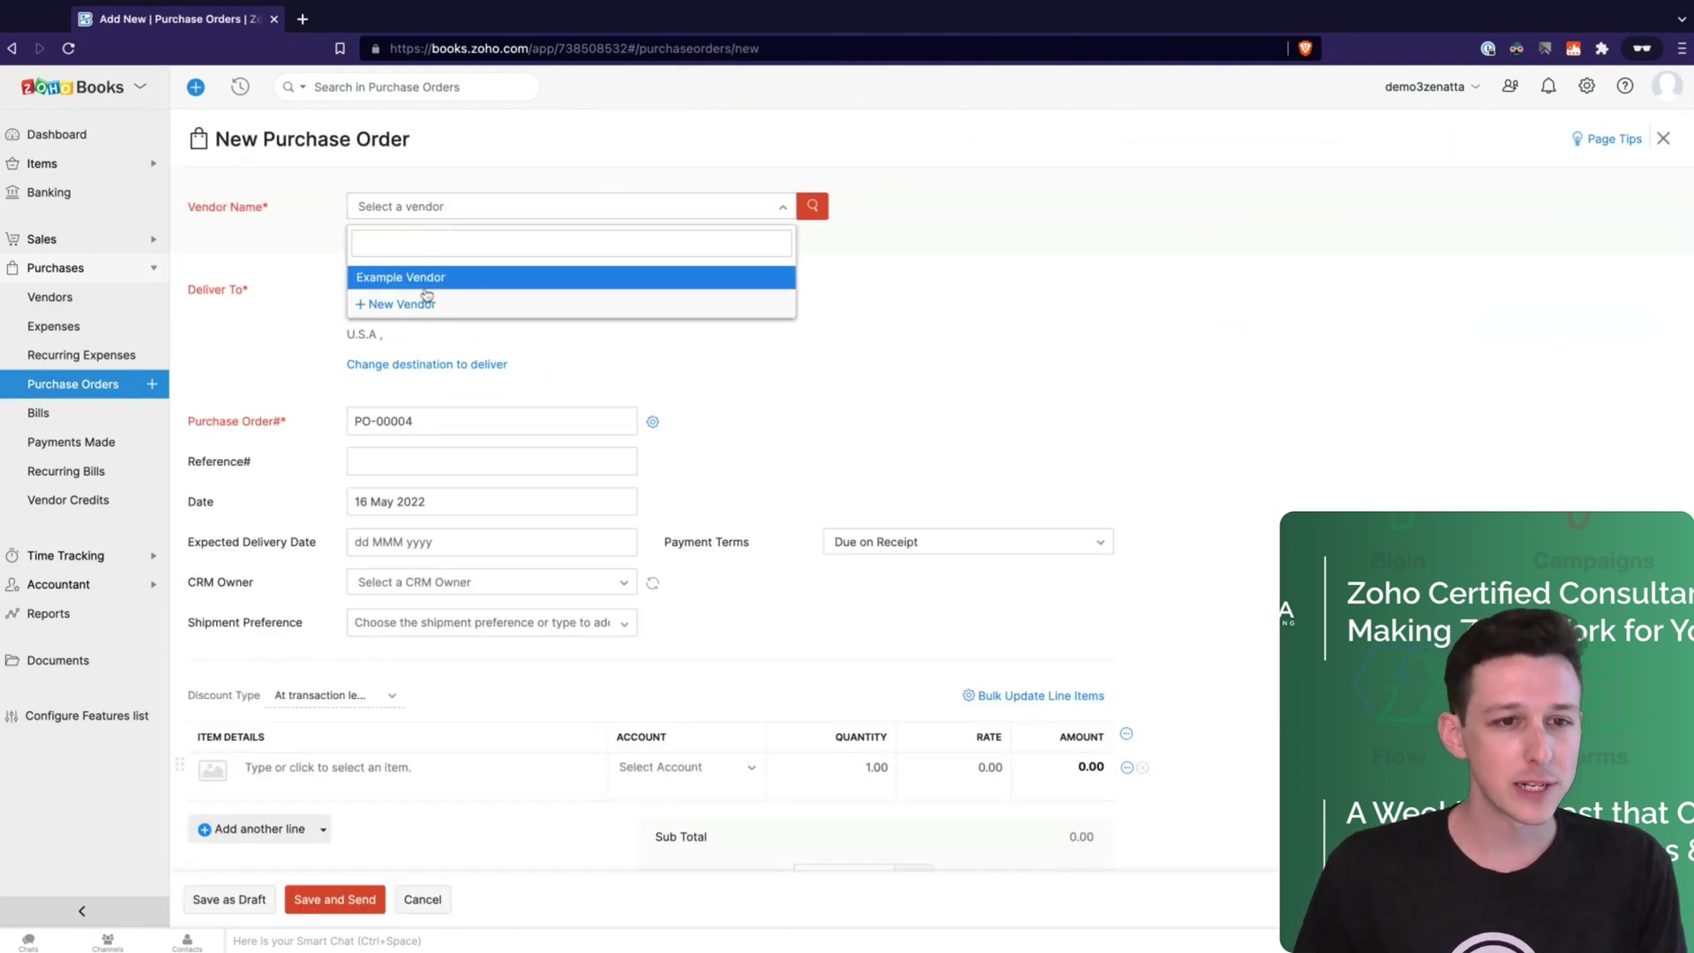
click(432, 275)
scroll(645, 377, down, 1)
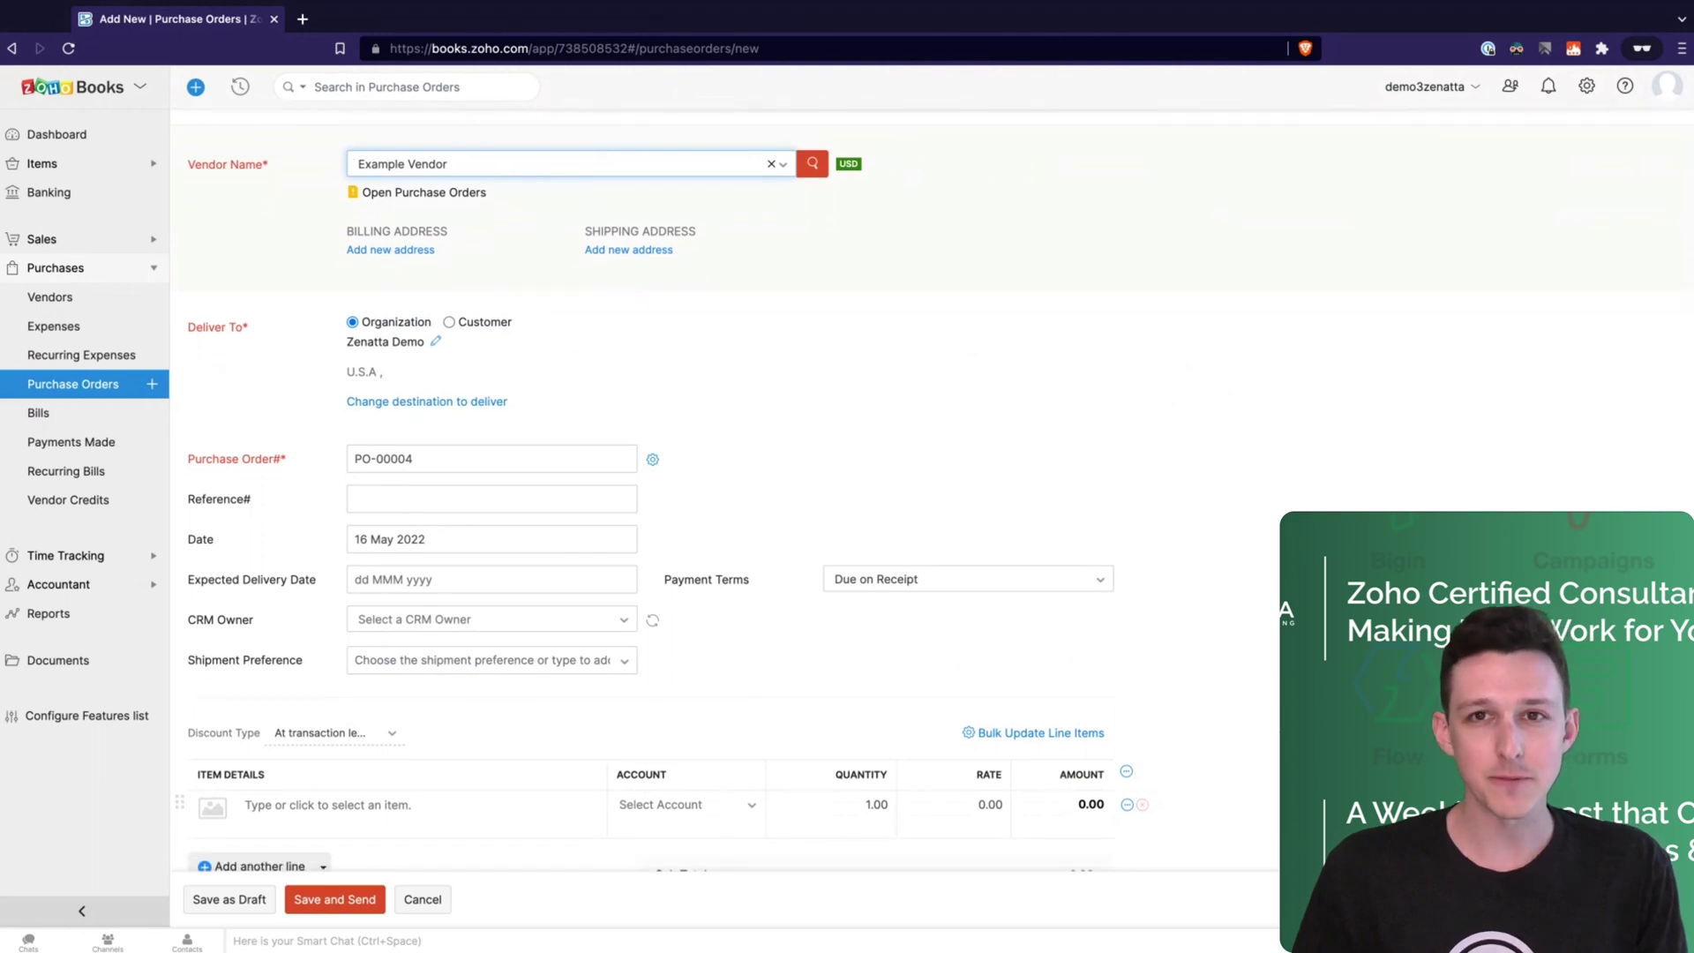
scroll(662, 501, down, 1)
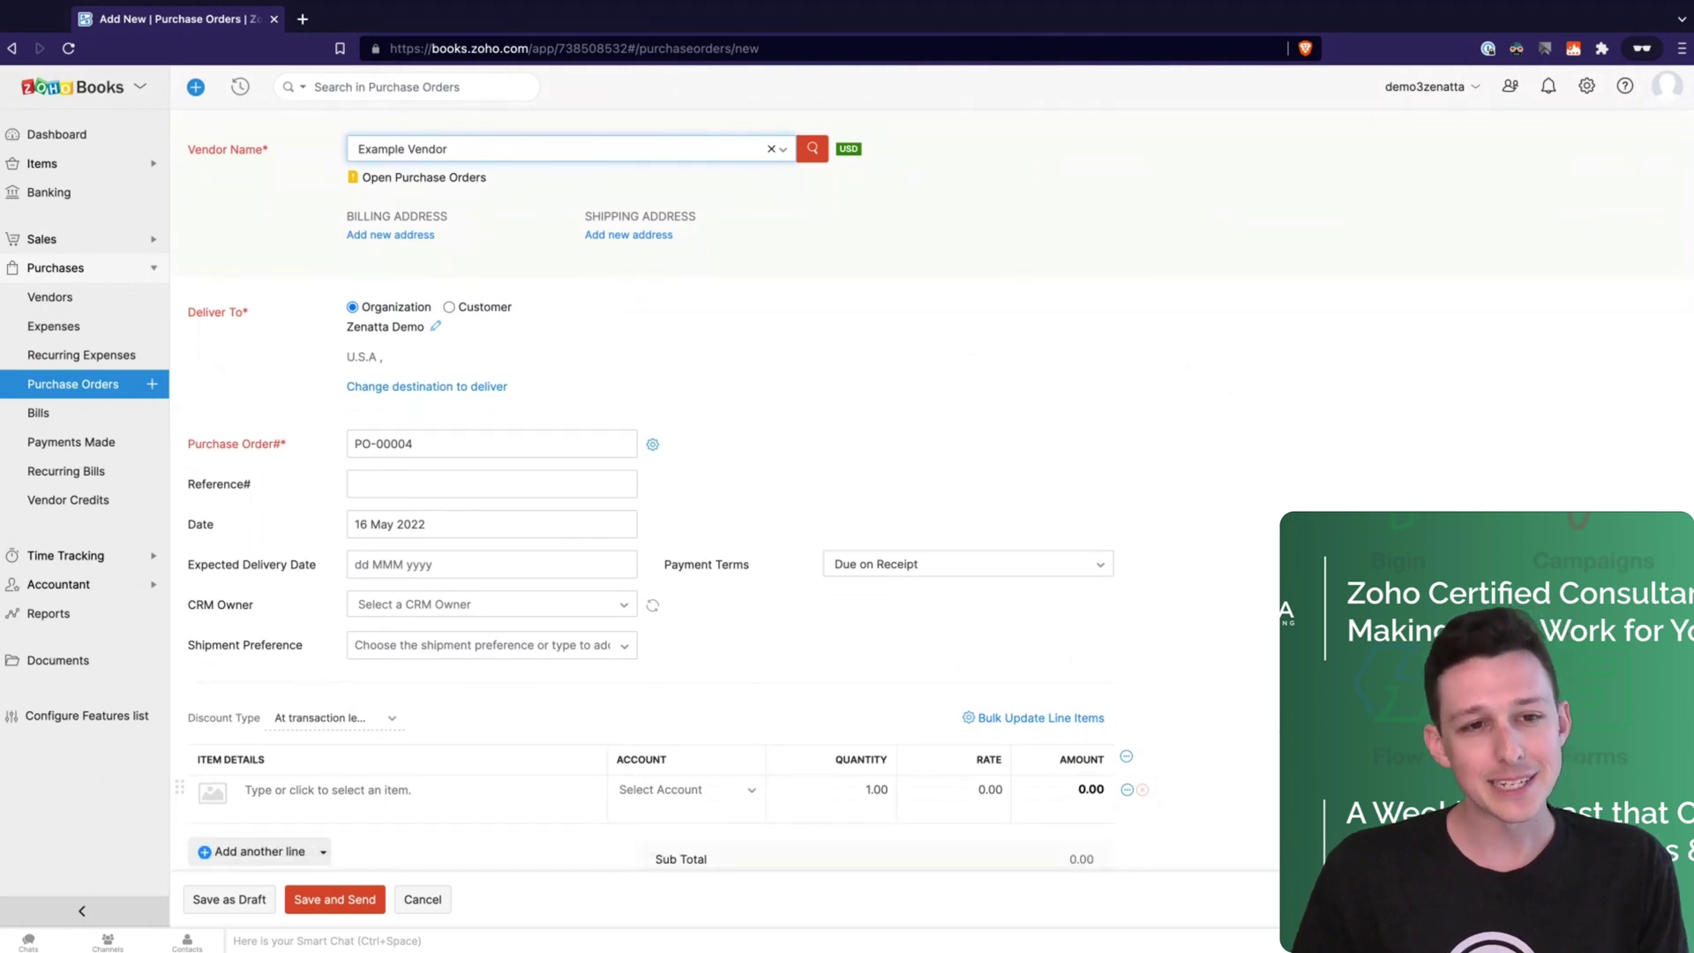
click(450, 307)
click(444, 353)
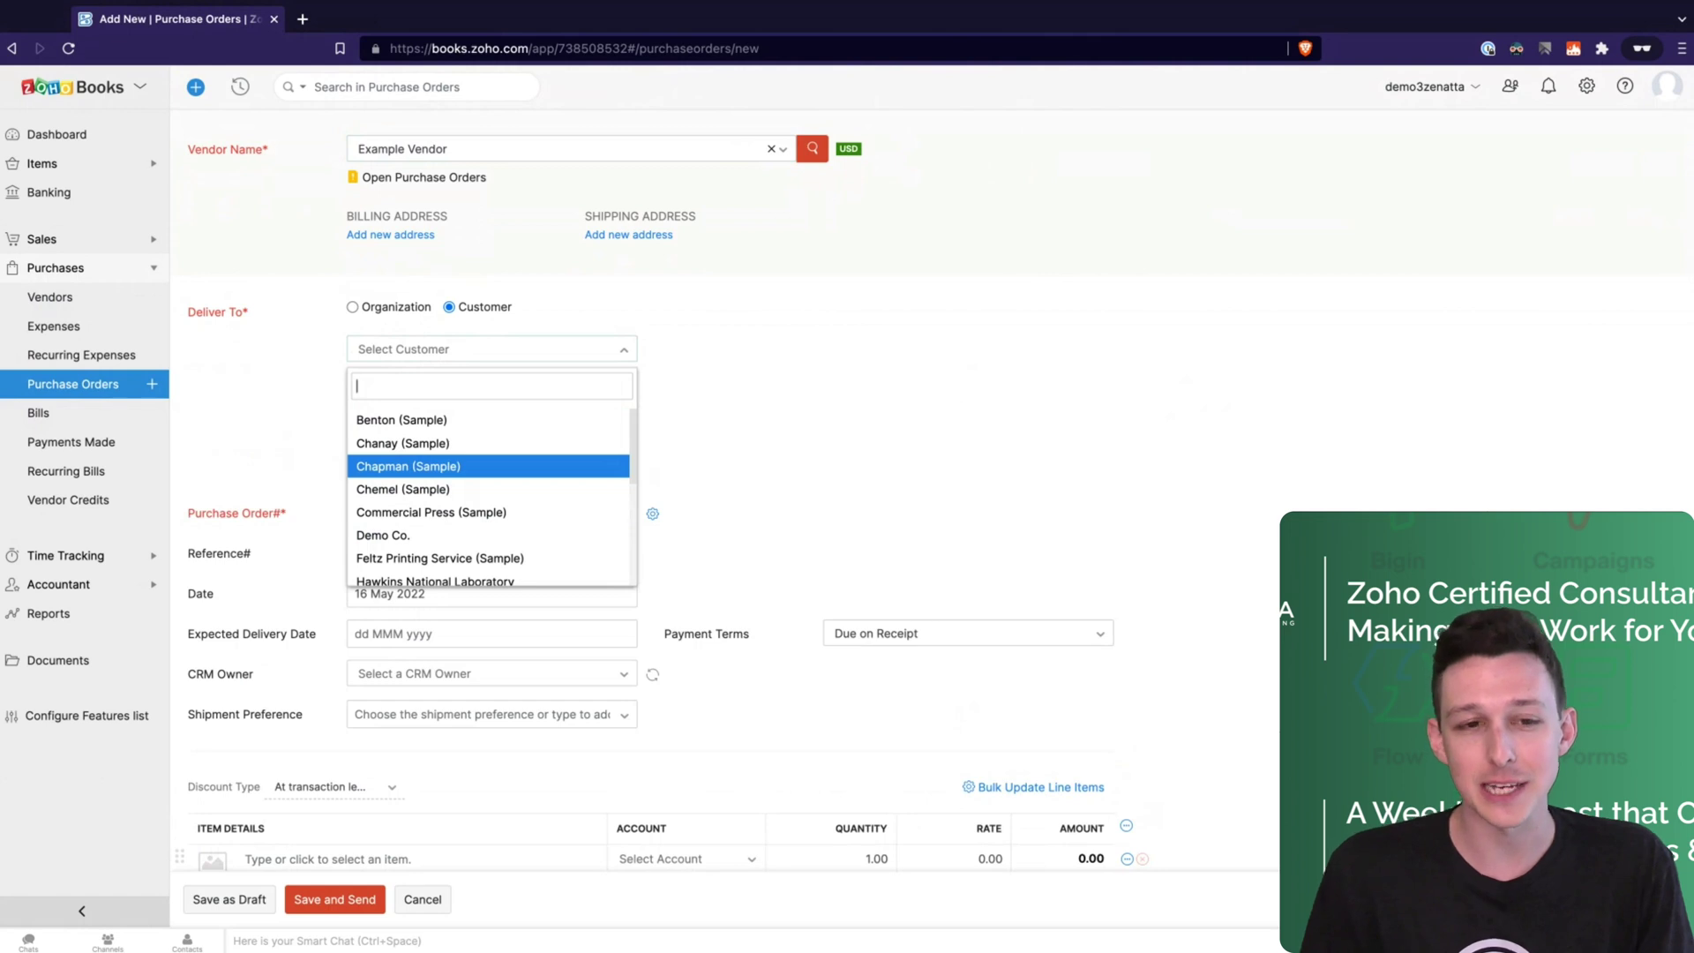
click(353, 307)
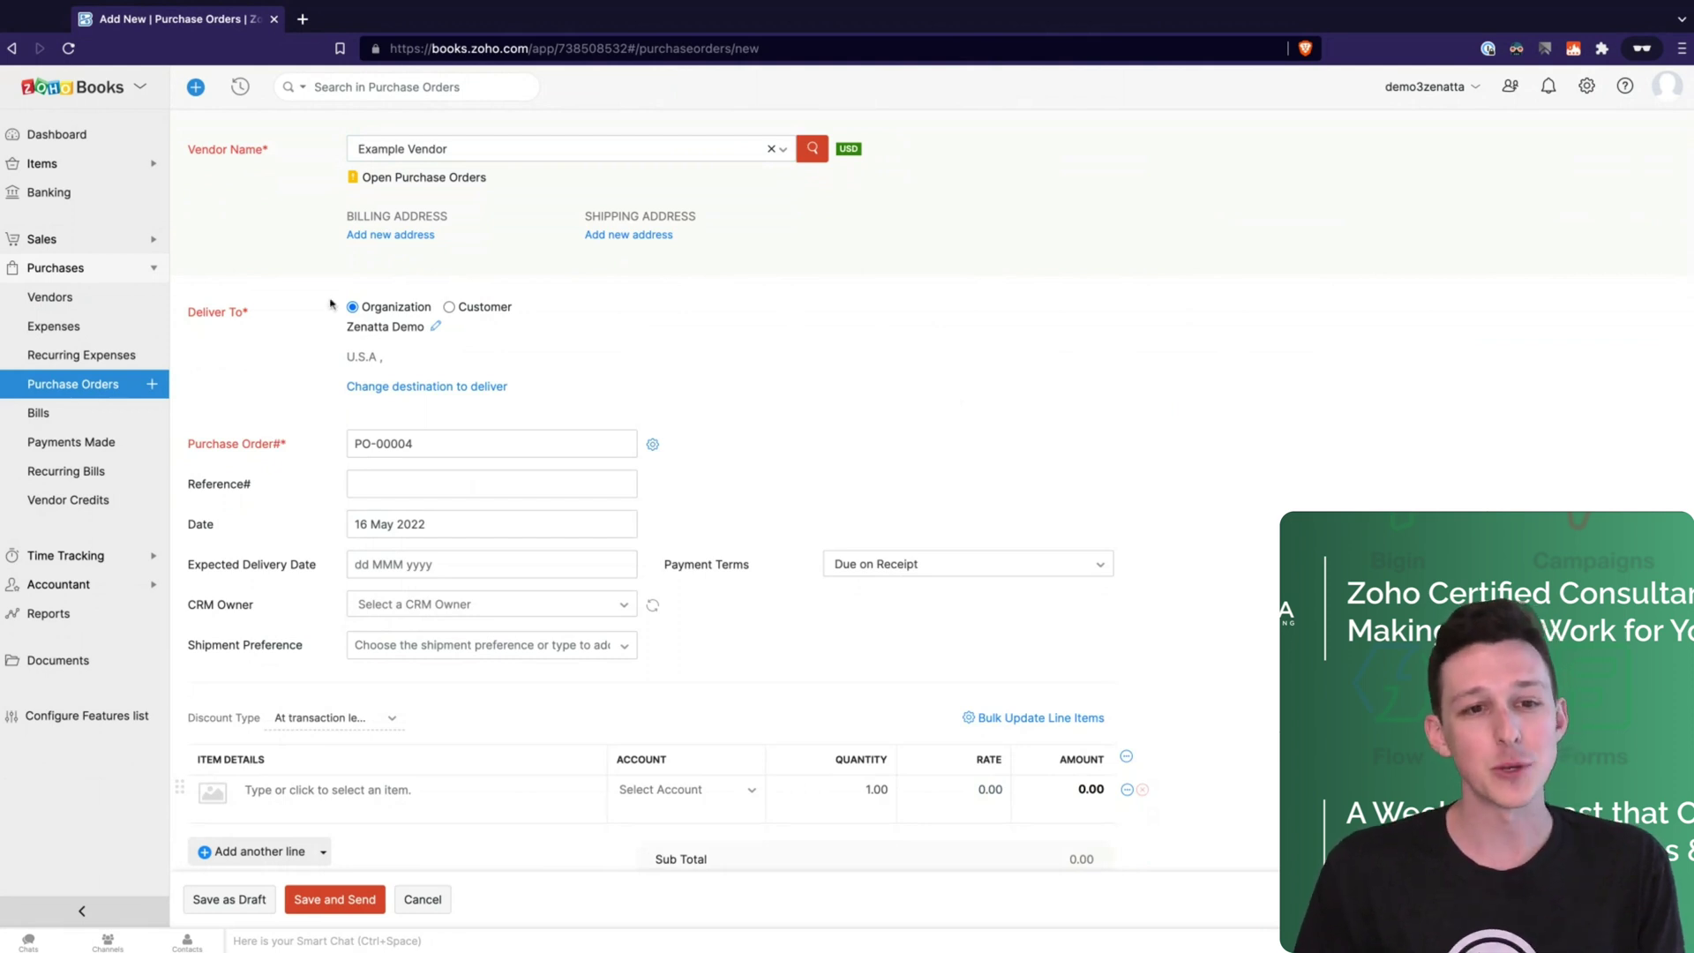
Put Example Product on the first line with quantity 100
scroll(603, 286, down, 5)
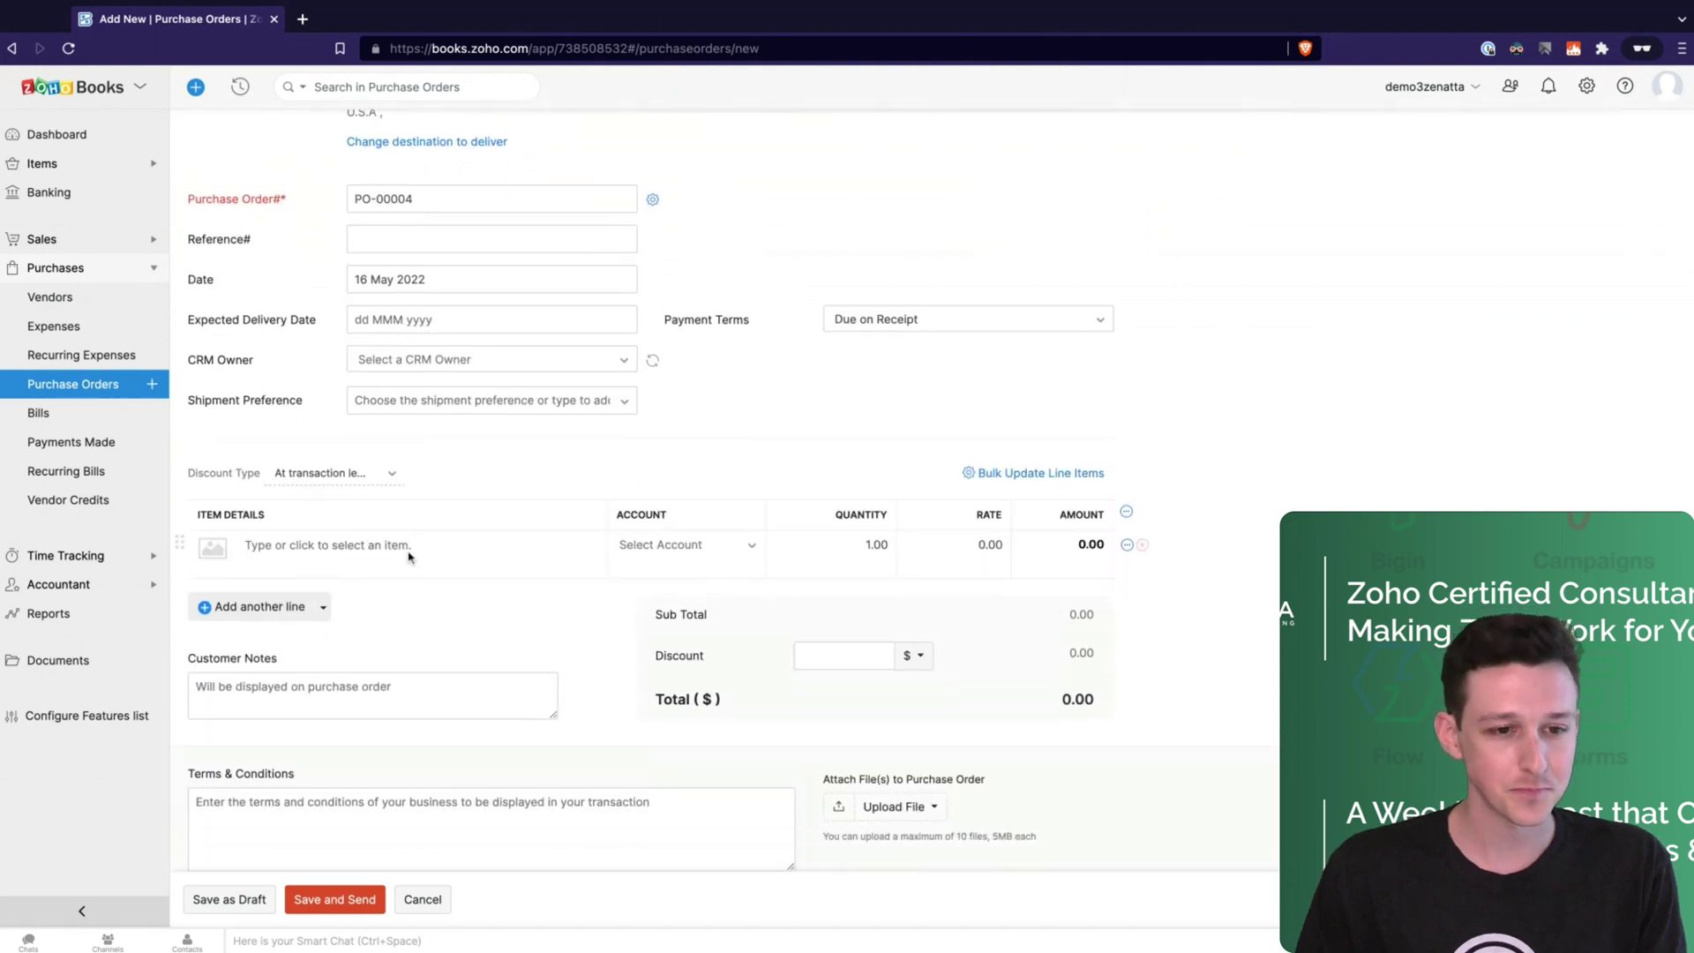
click(408, 556)
click(353, 618)
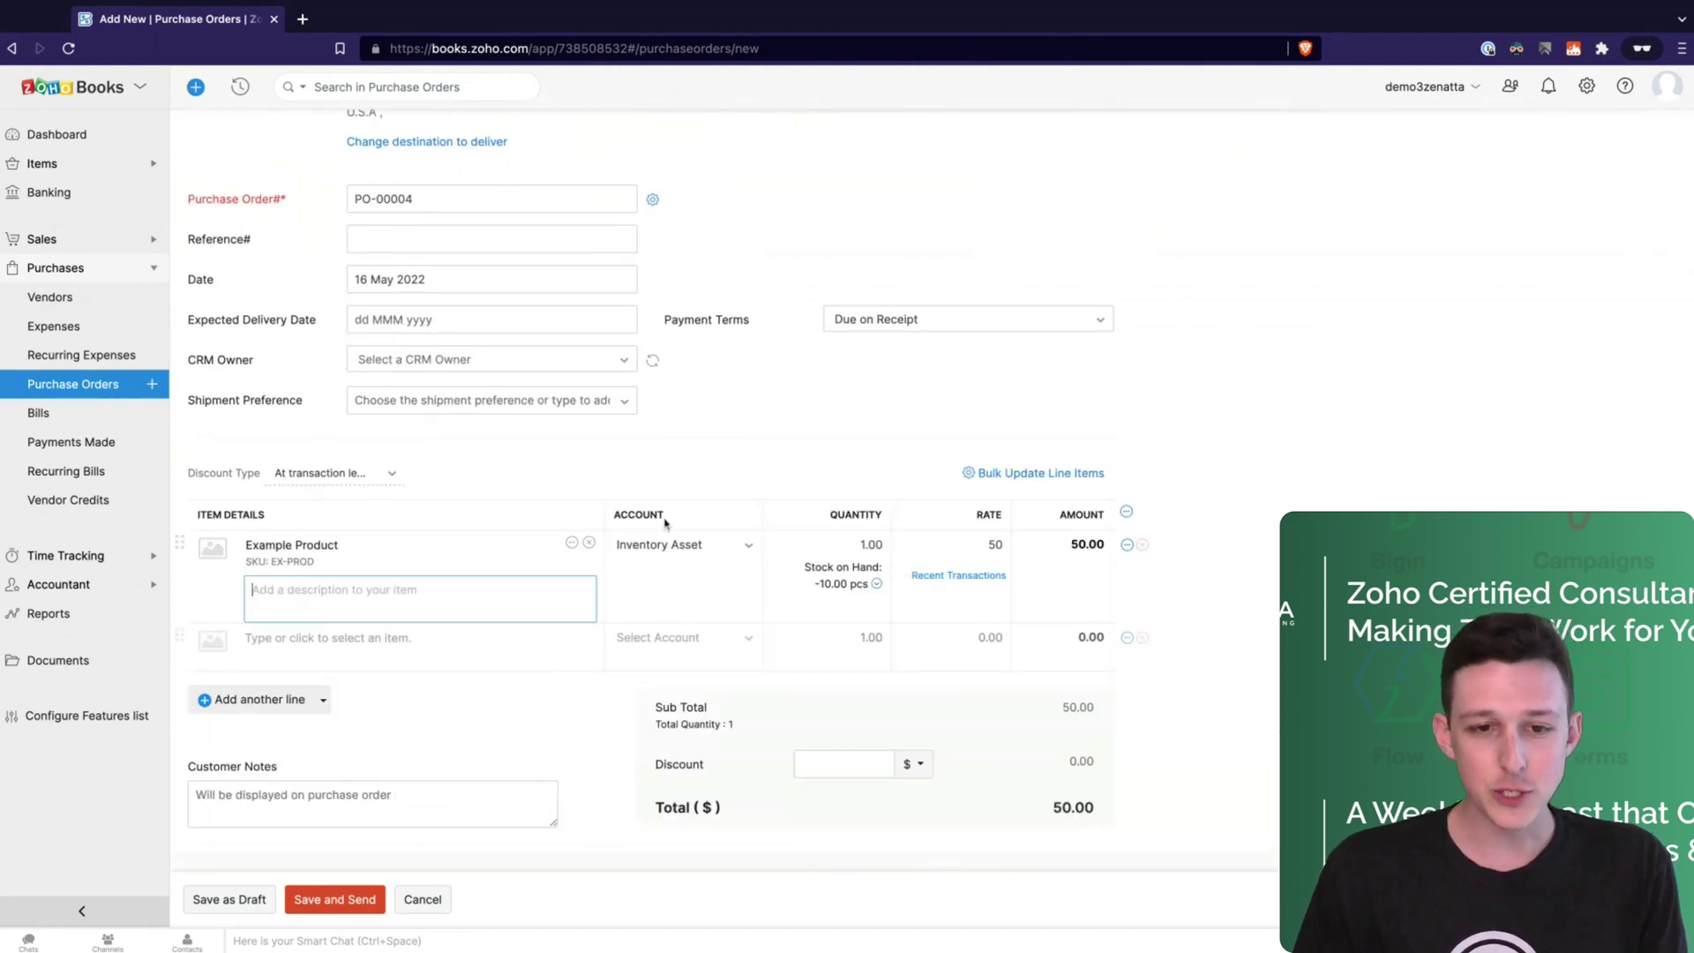
click(852, 497)
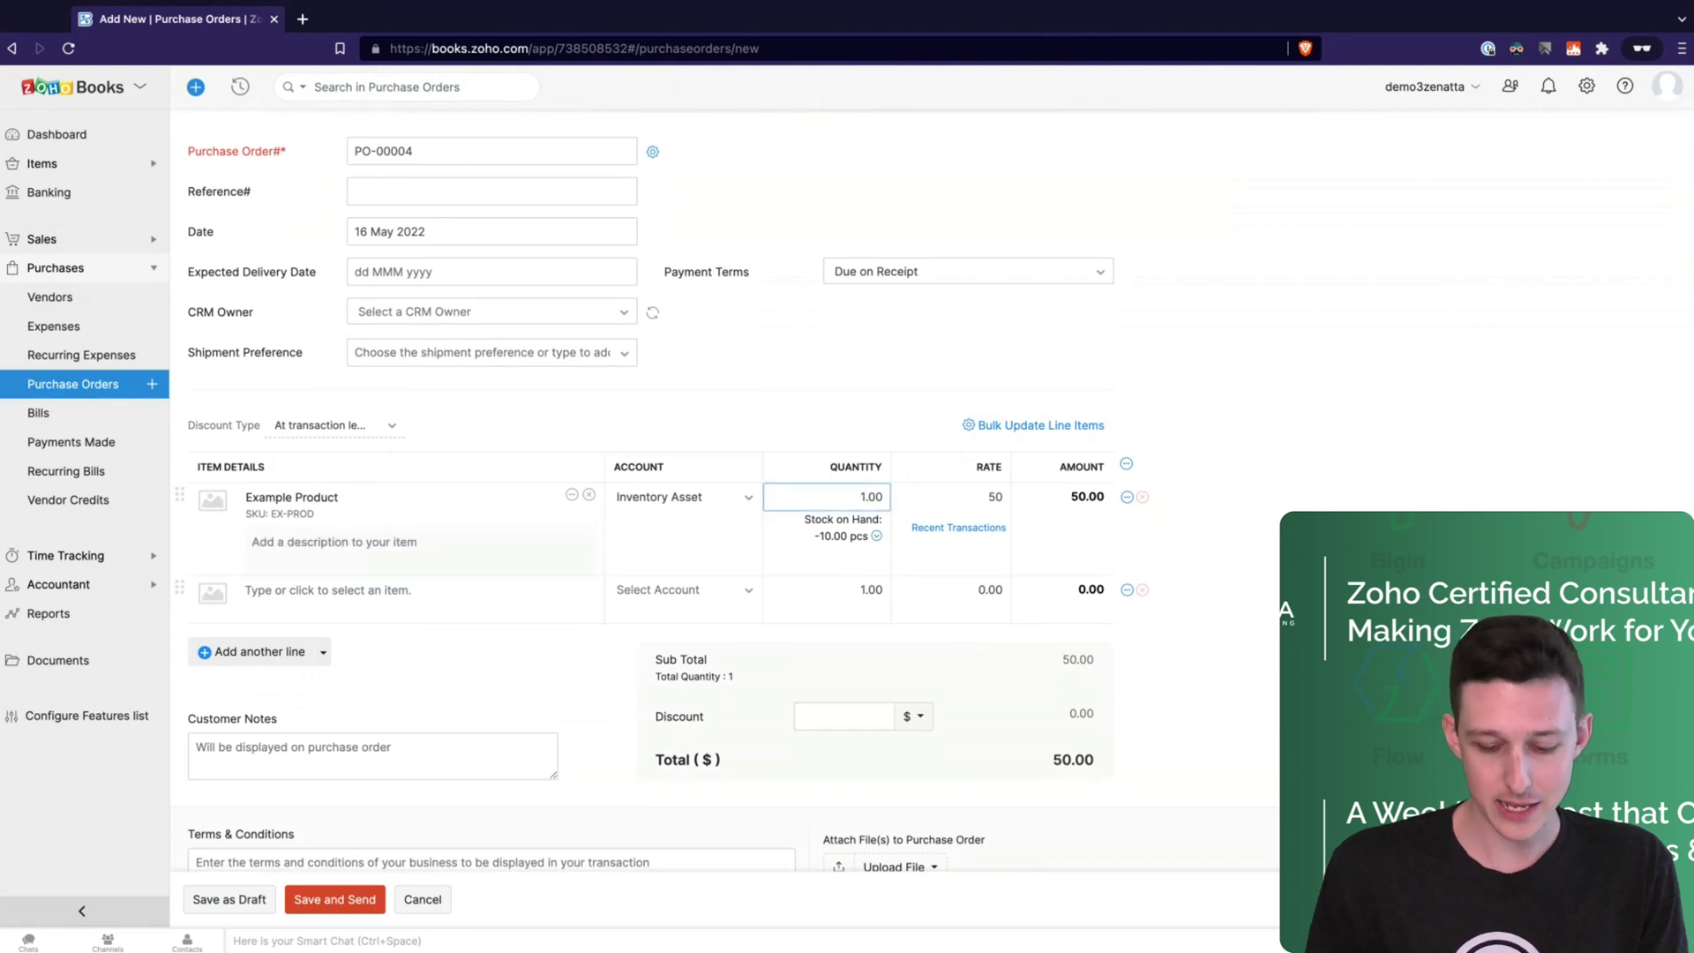
text(00)
click(1034, 499)
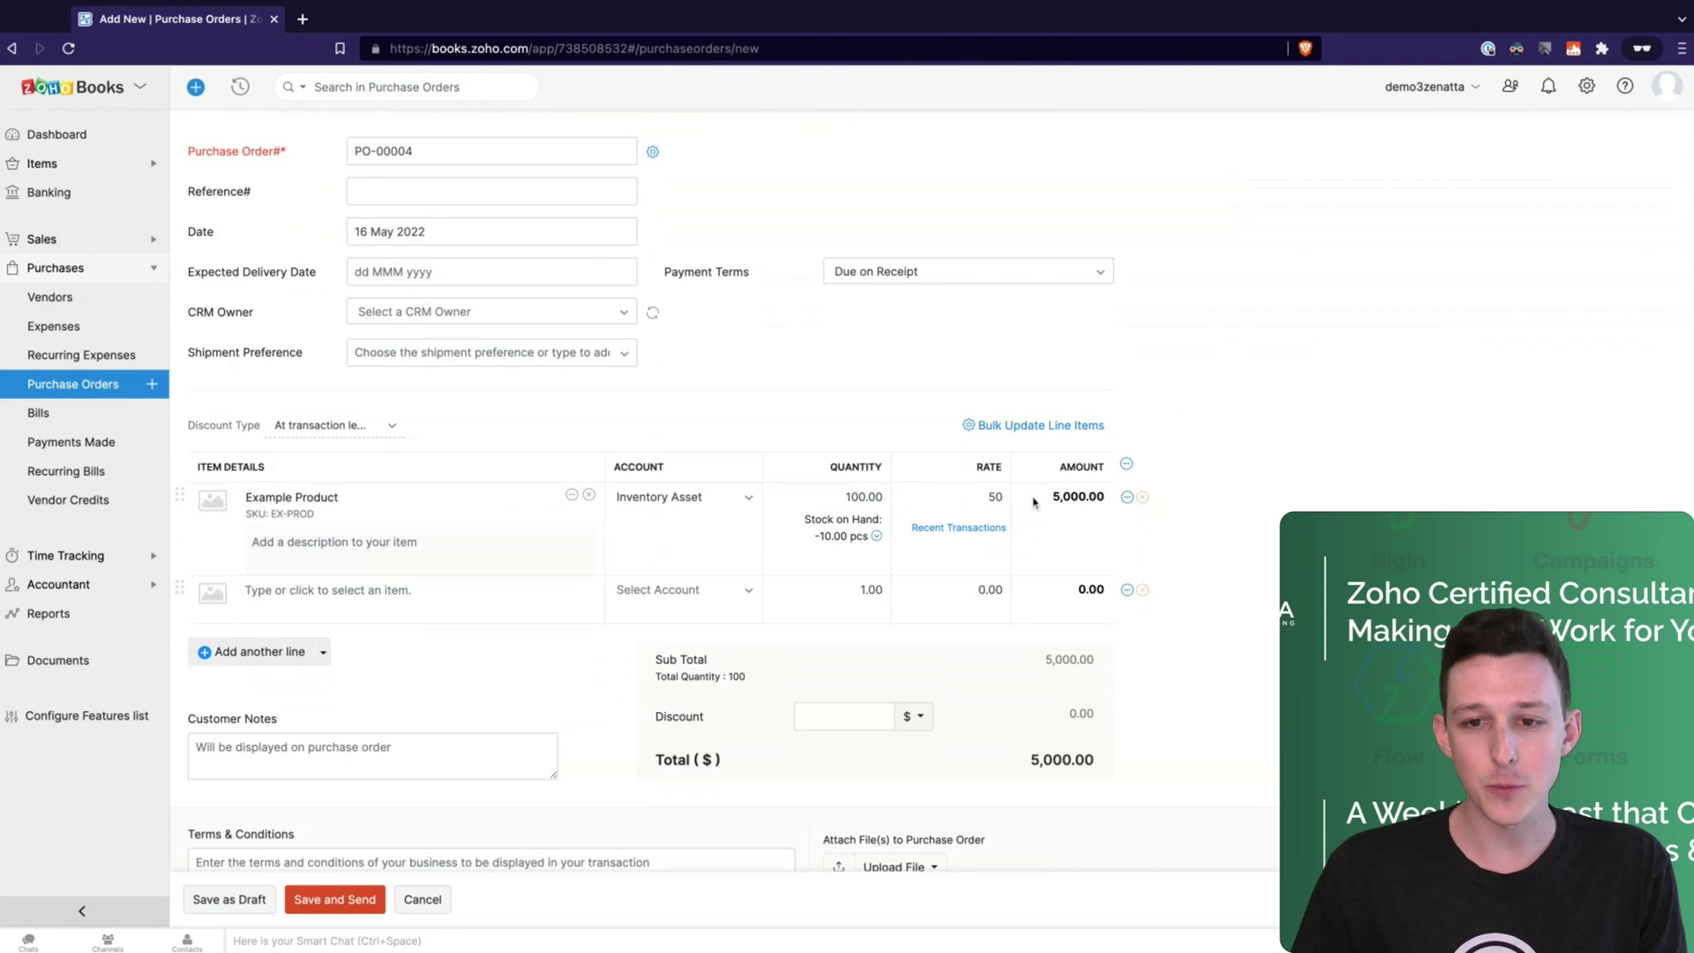
Save the $5,000.00 purchase order as a draft
scroll(366, 620, down, 1)
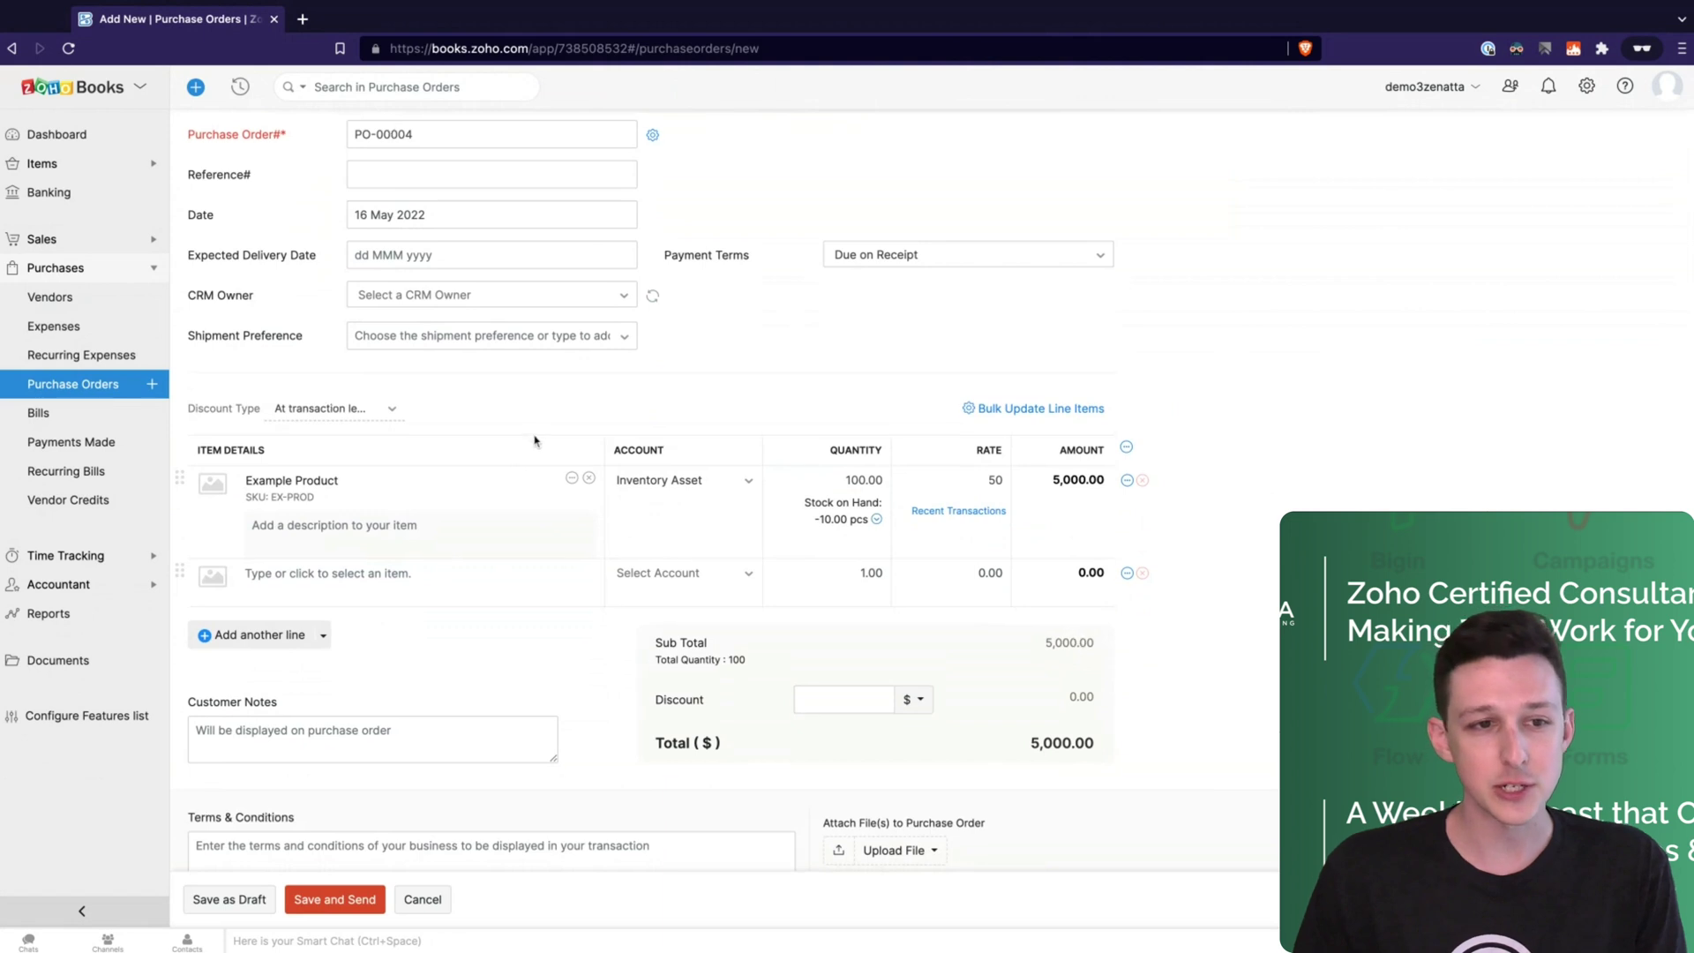
scroll(533, 439, up, 5)
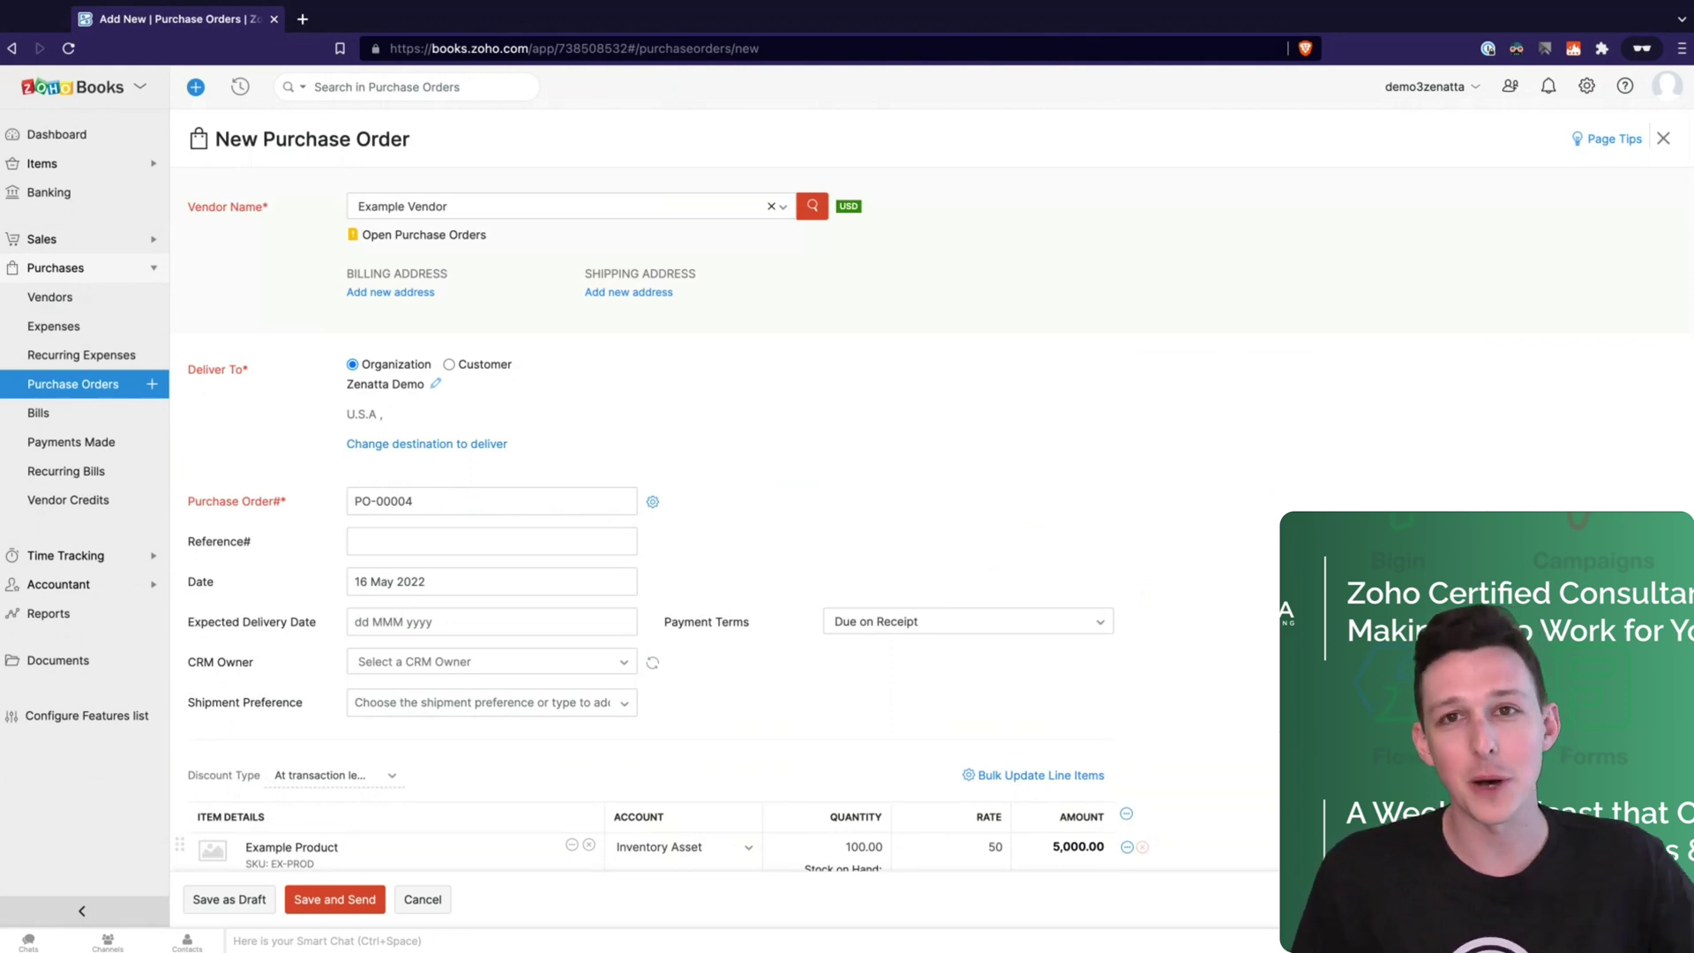
scroll(724, 490, down, 2)
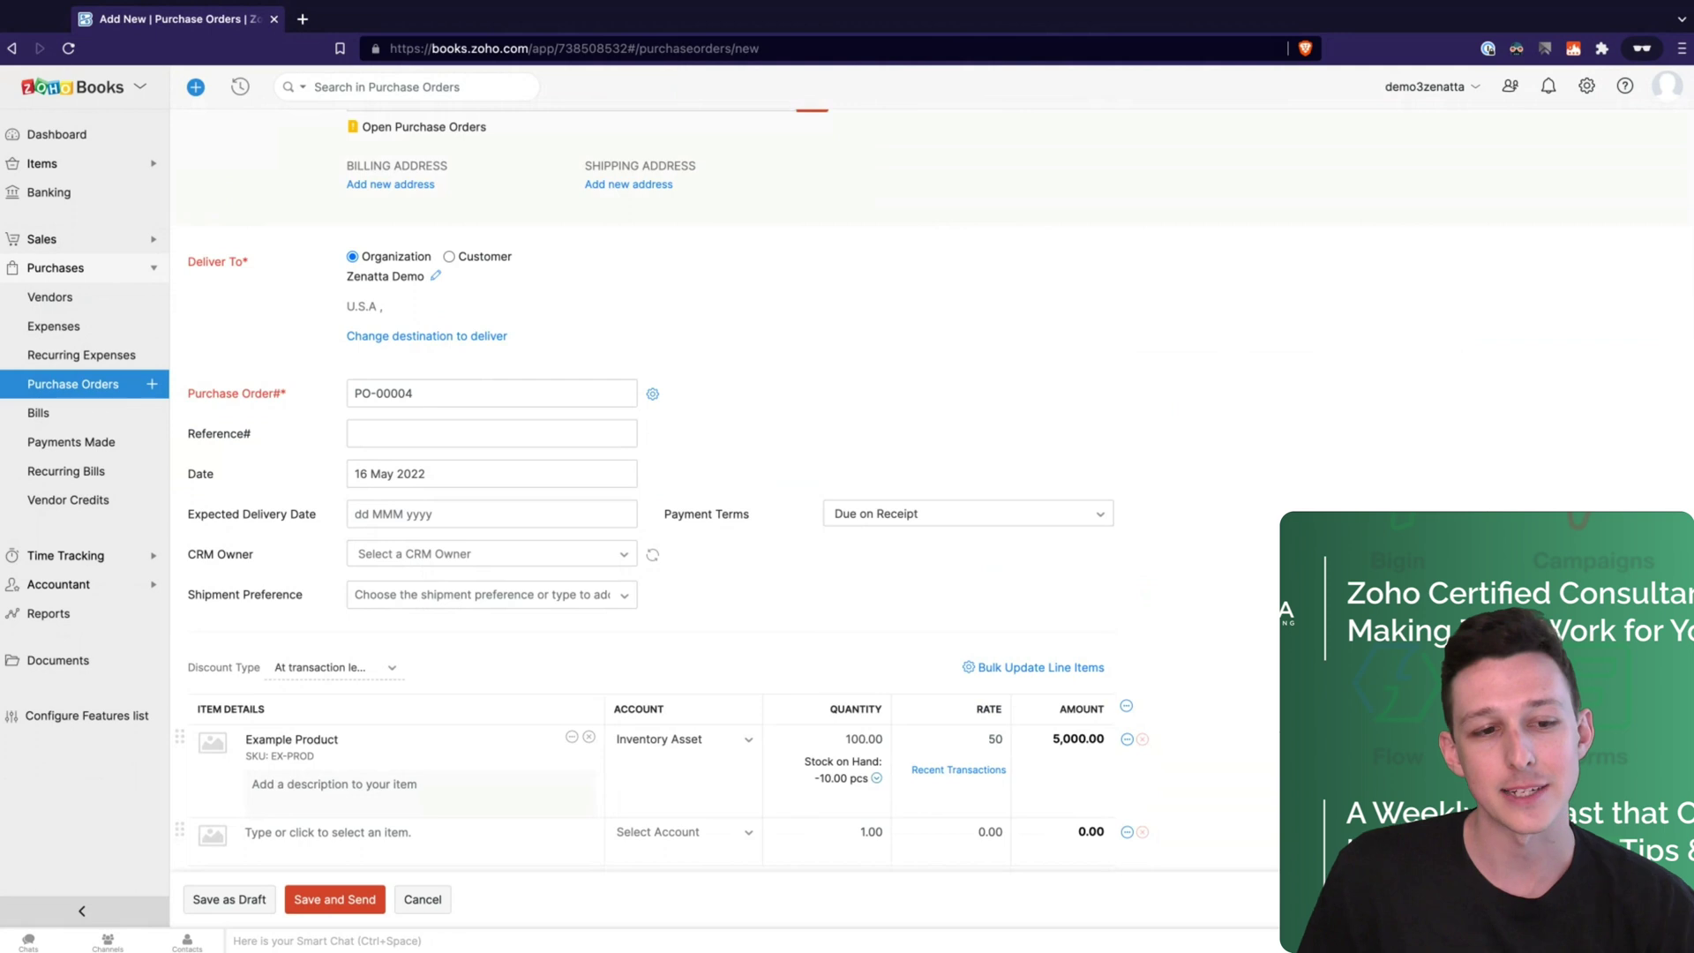
scroll(741, 499, down, 8)
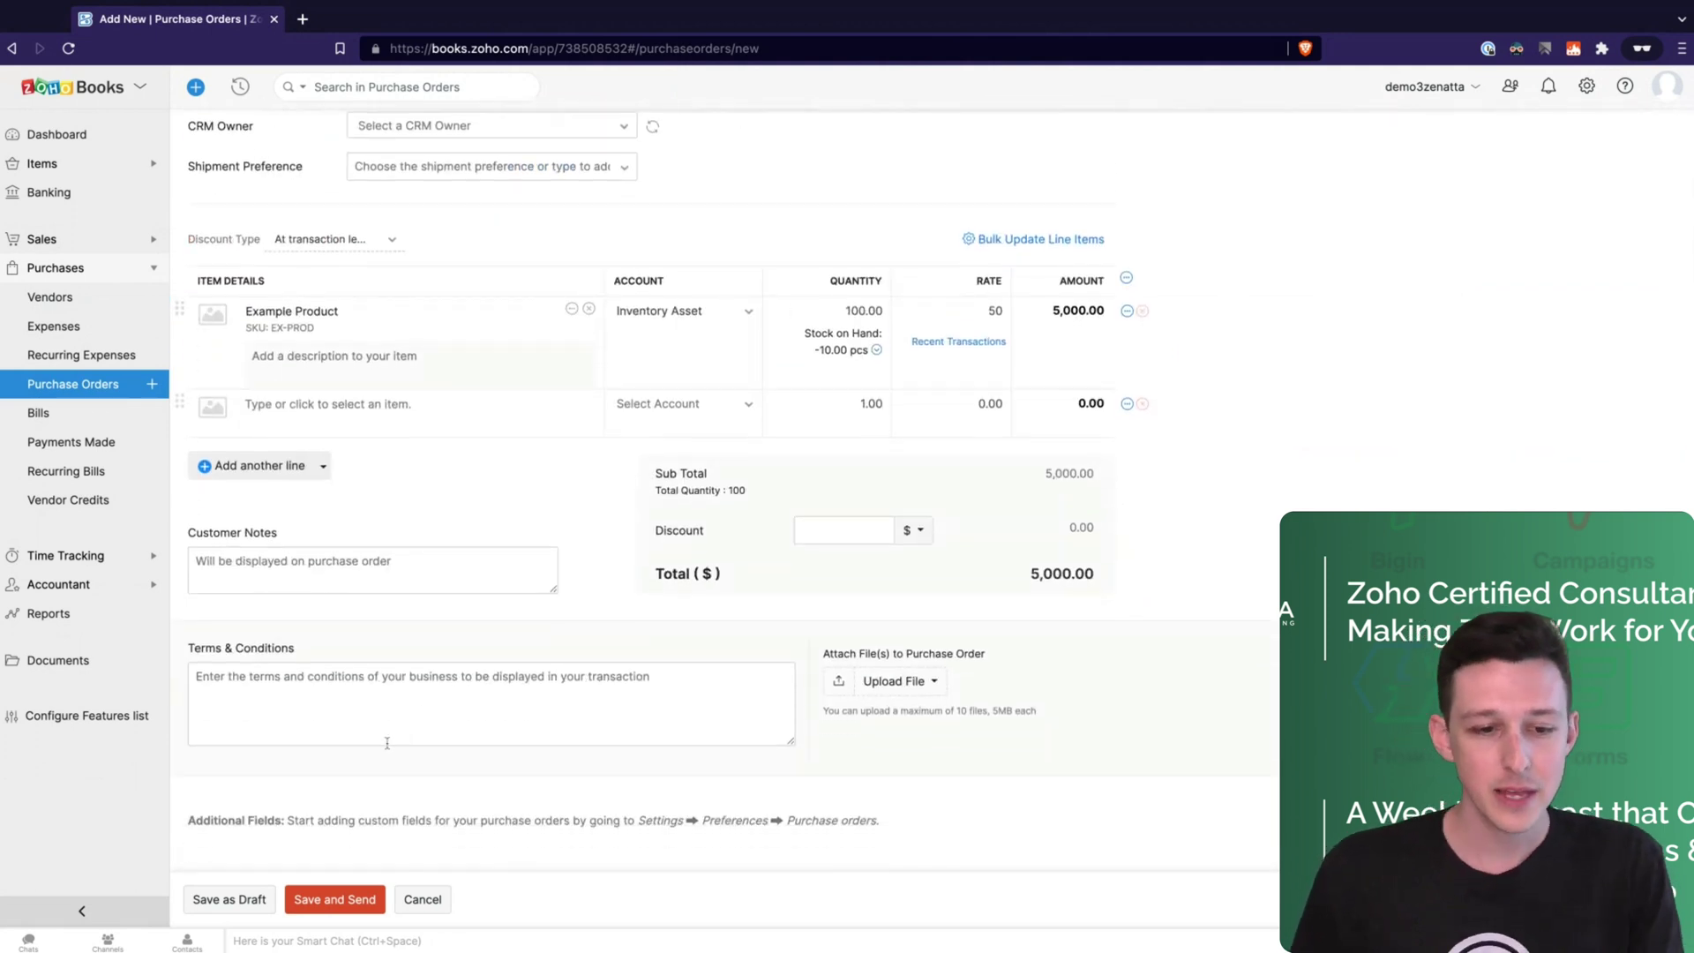
click(231, 899)
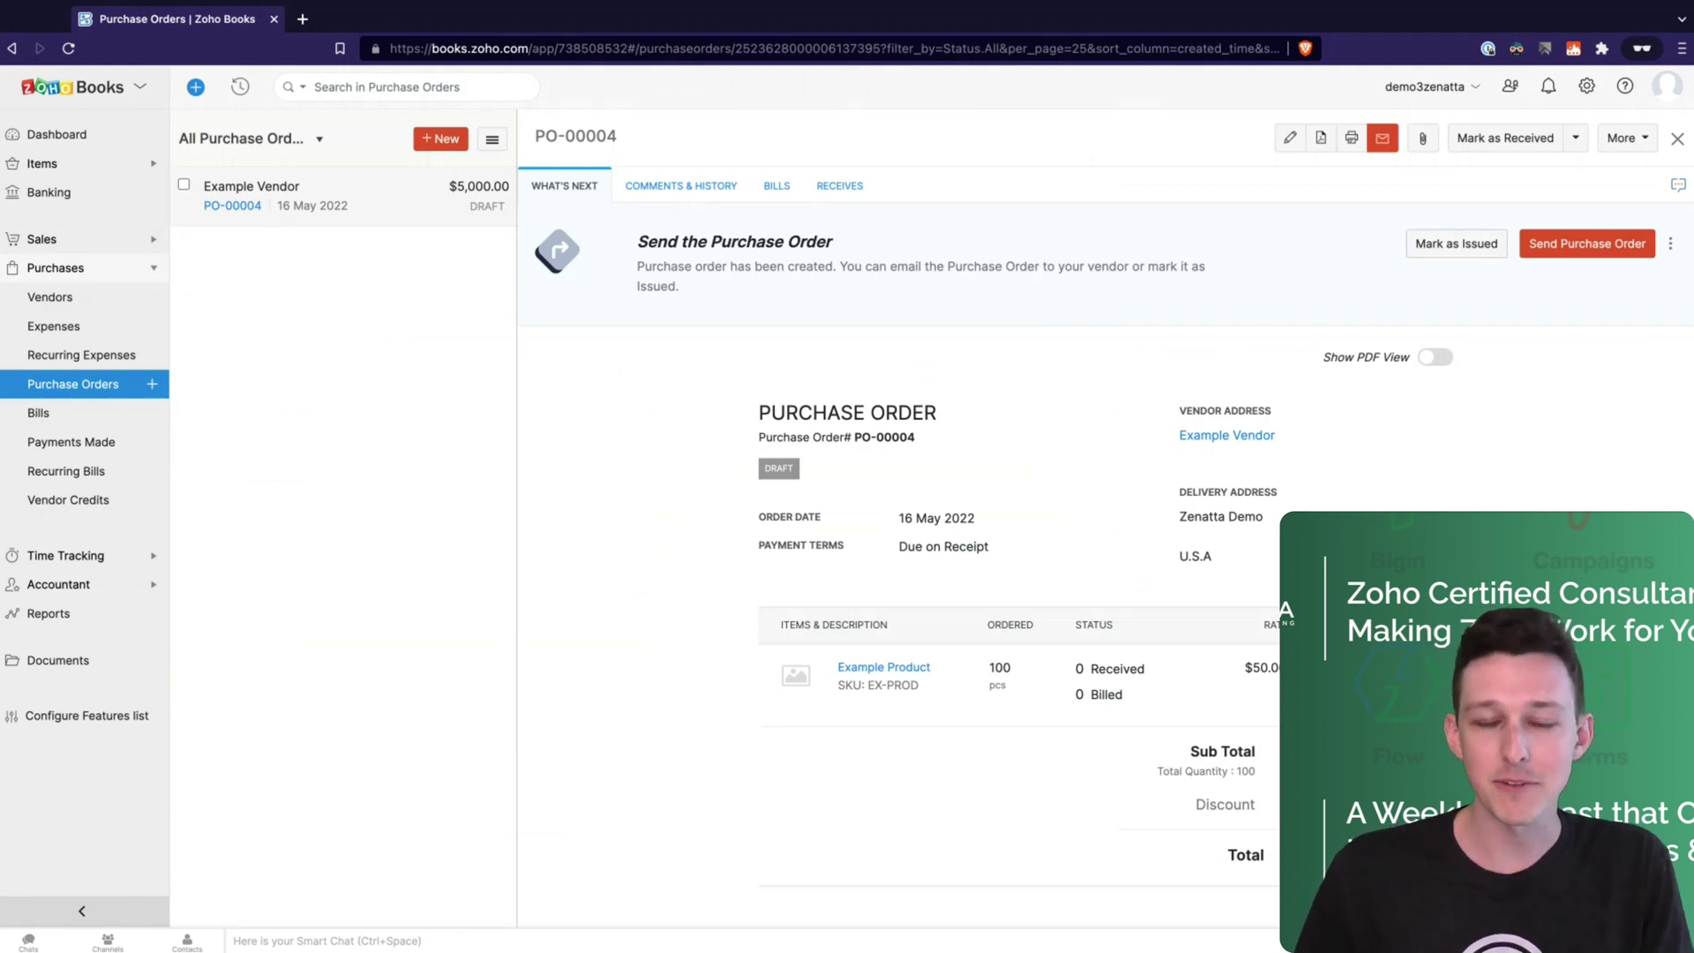
Set PO-00004 to Issued status from the Send the Purchase Order panel
click(1455, 244)
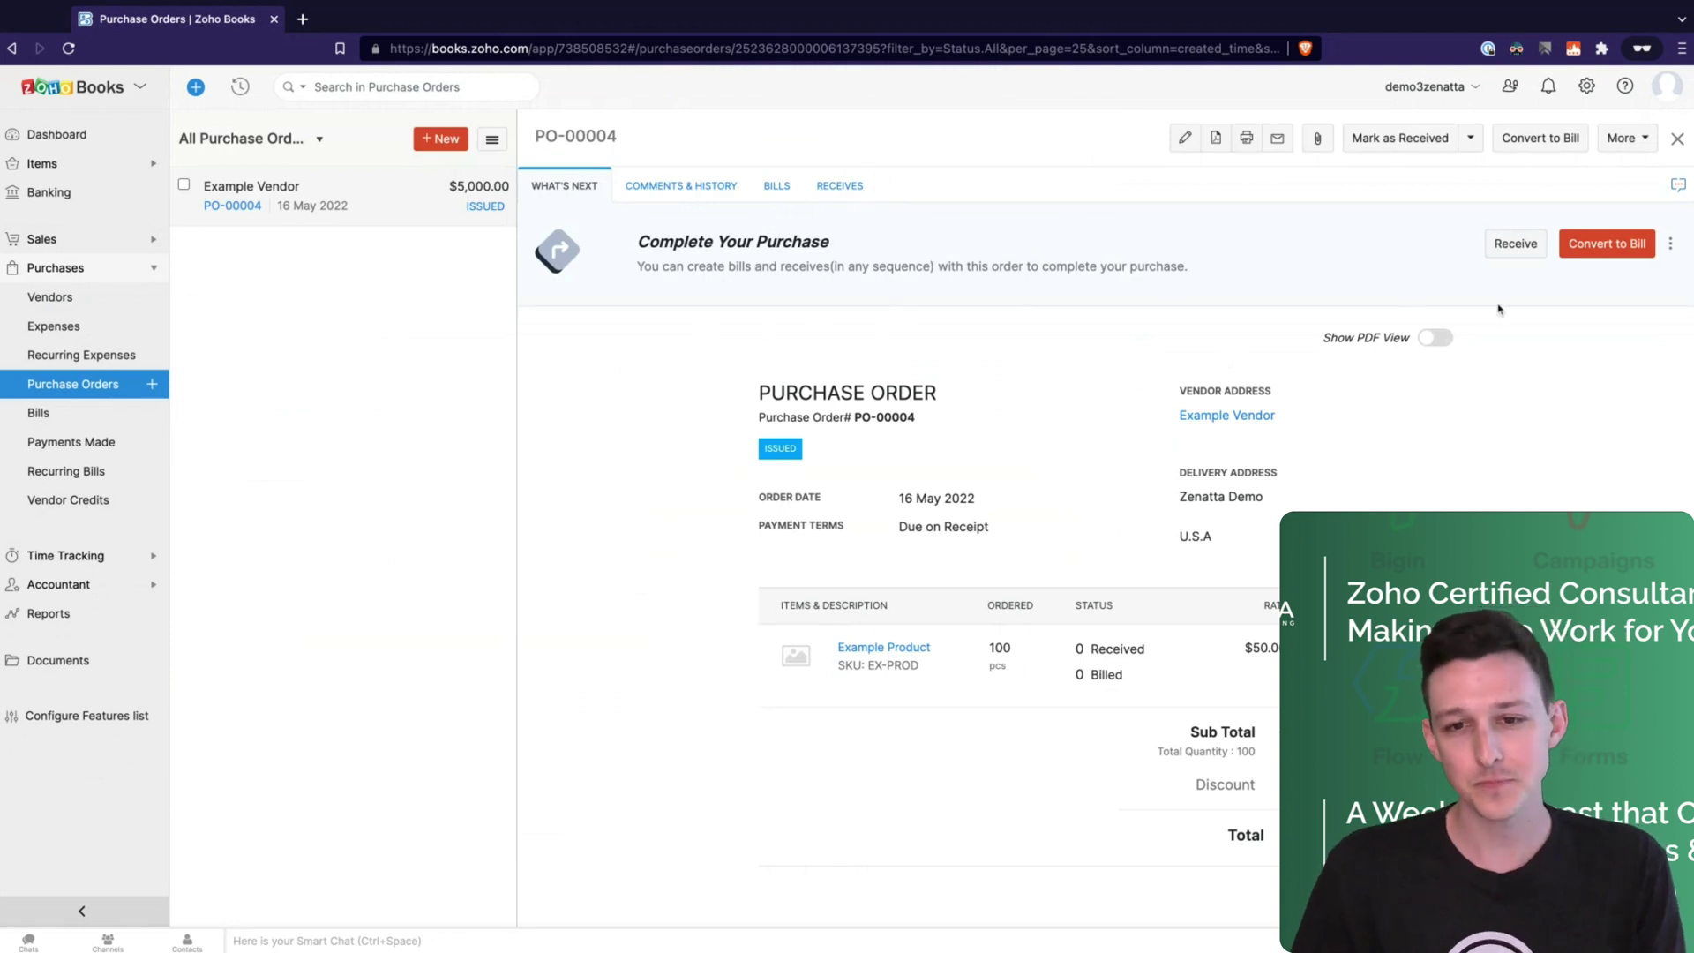
Convert PO-00004 into a bill numbered BILL-0000124
click(1608, 245)
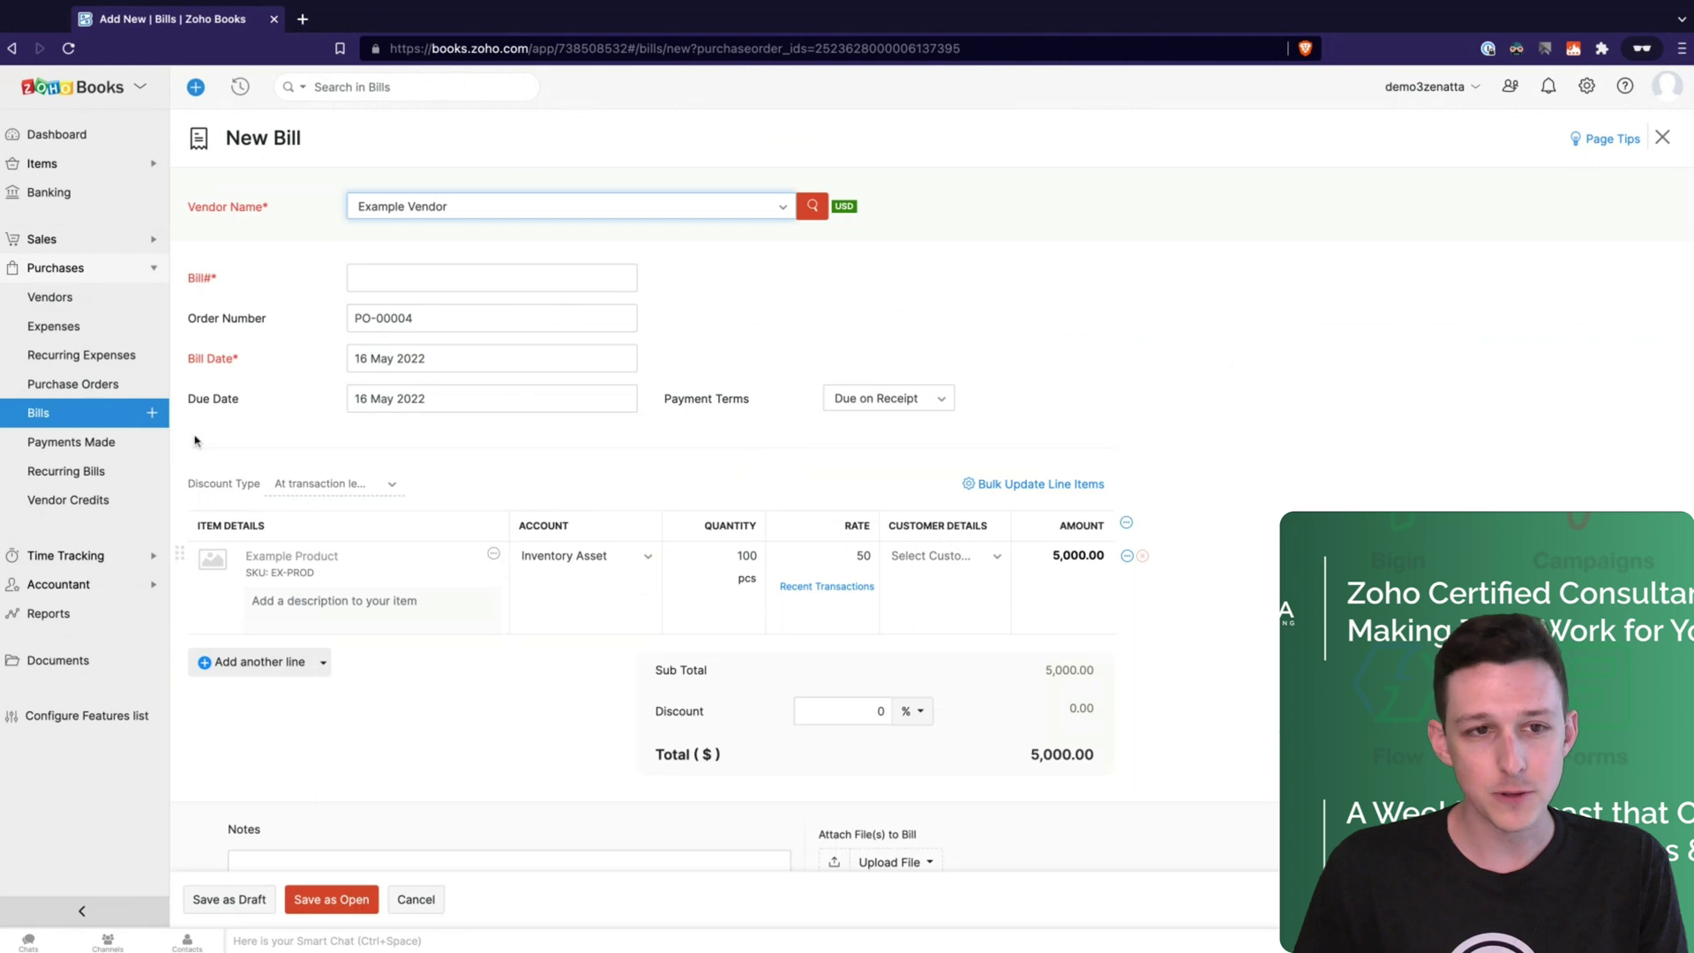
click(461, 274)
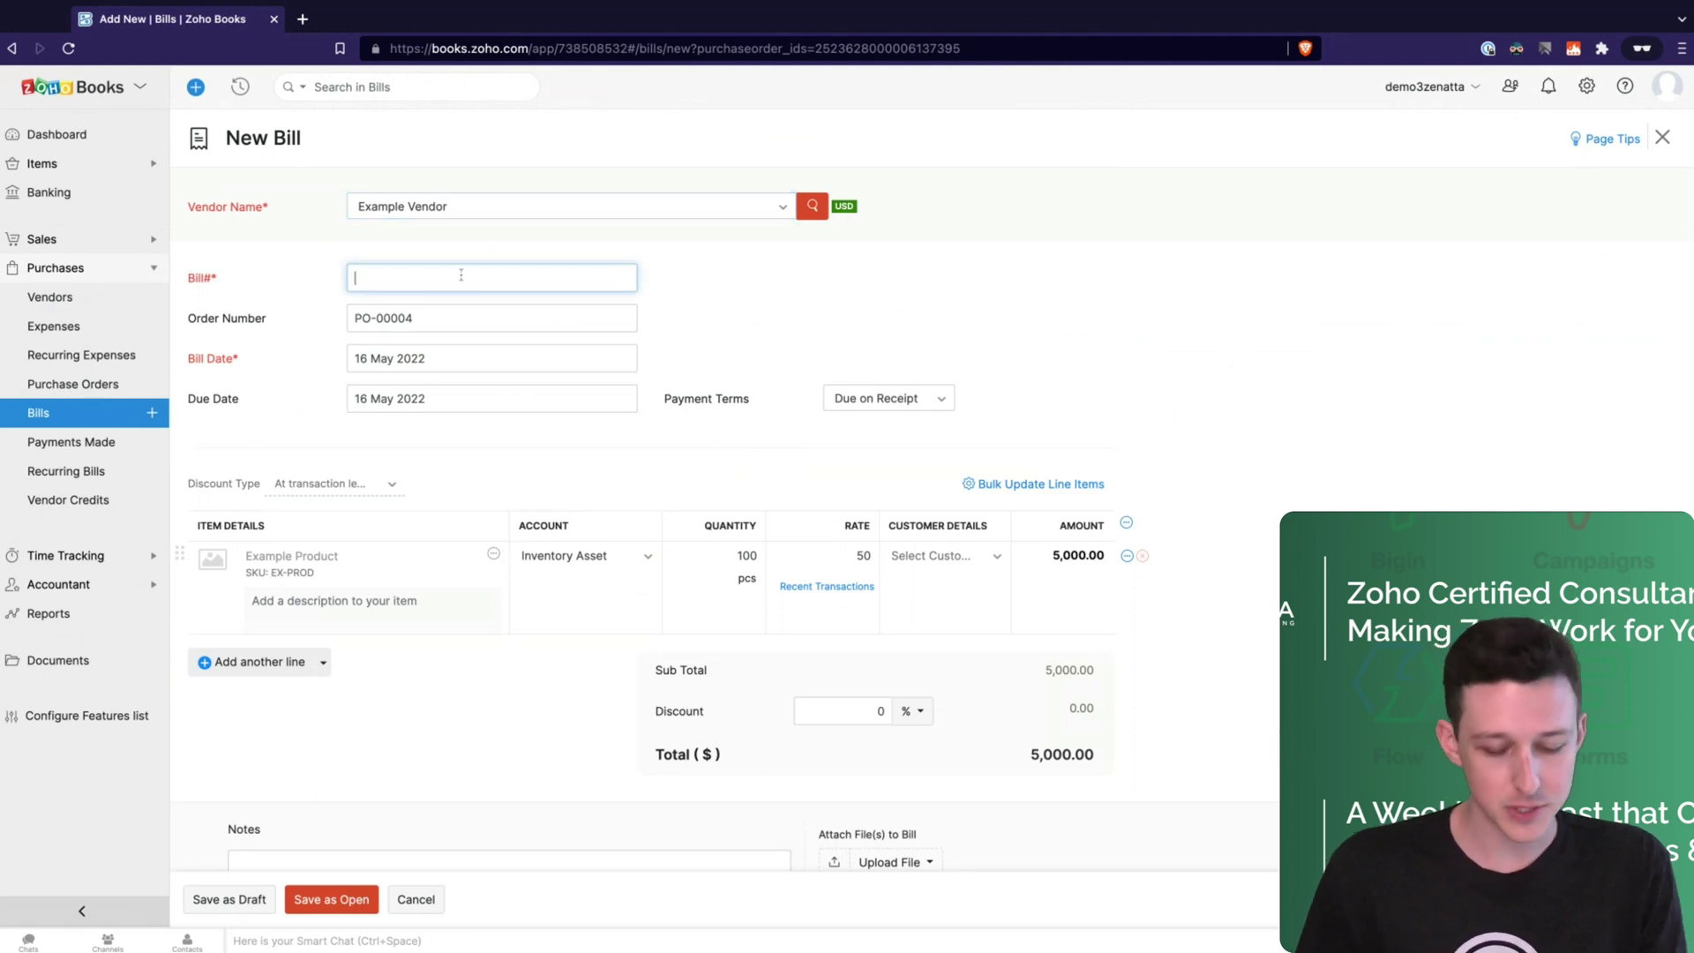
text(BILL-0000124)
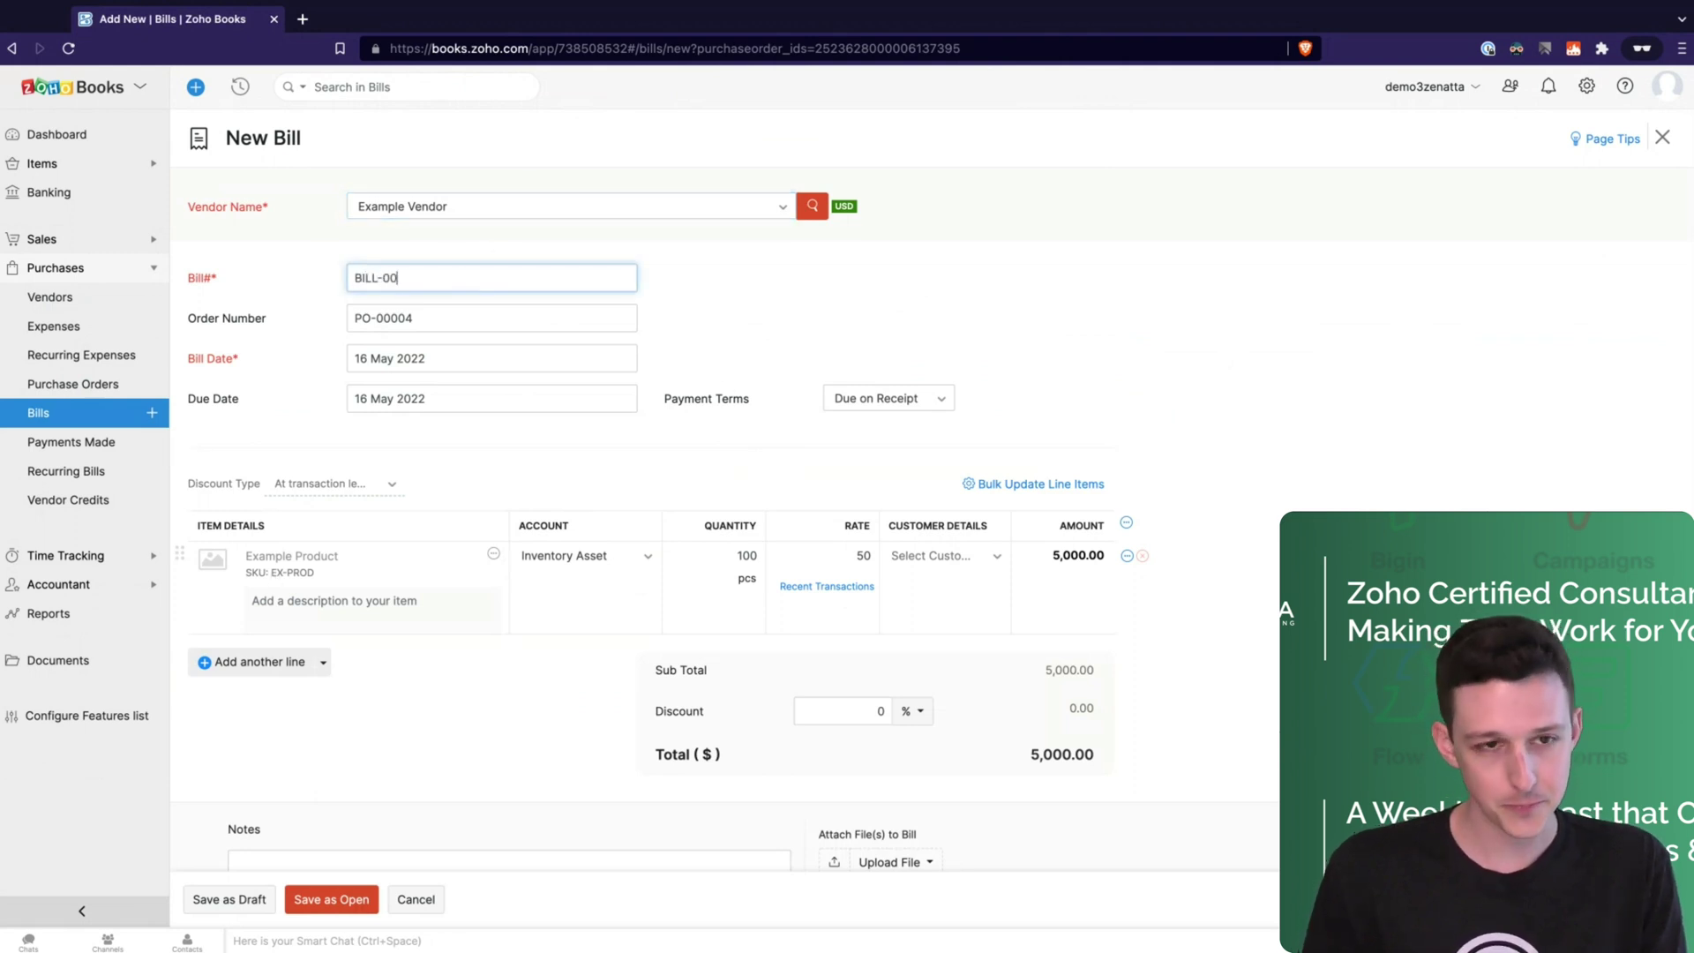
click(736, 312)
Save the $5,000.00 bill with Open status
scroll(736, 313, down, 2)
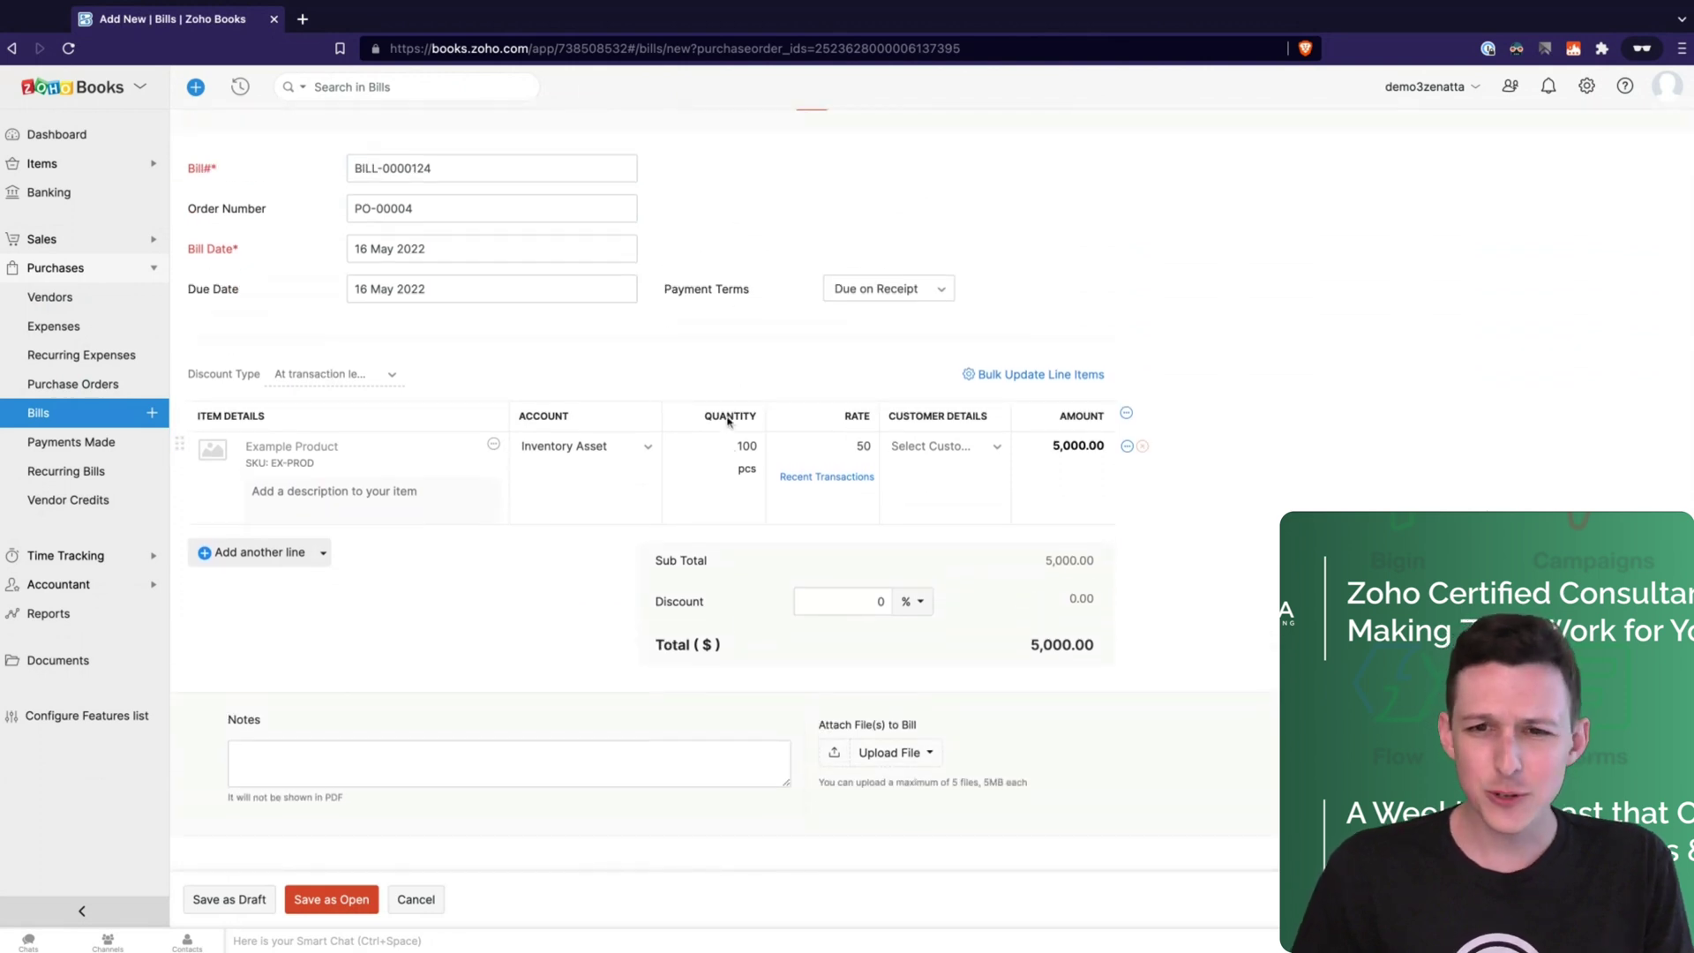
scroll(731, 405, up, 2)
scroll(729, 423, down, 2)
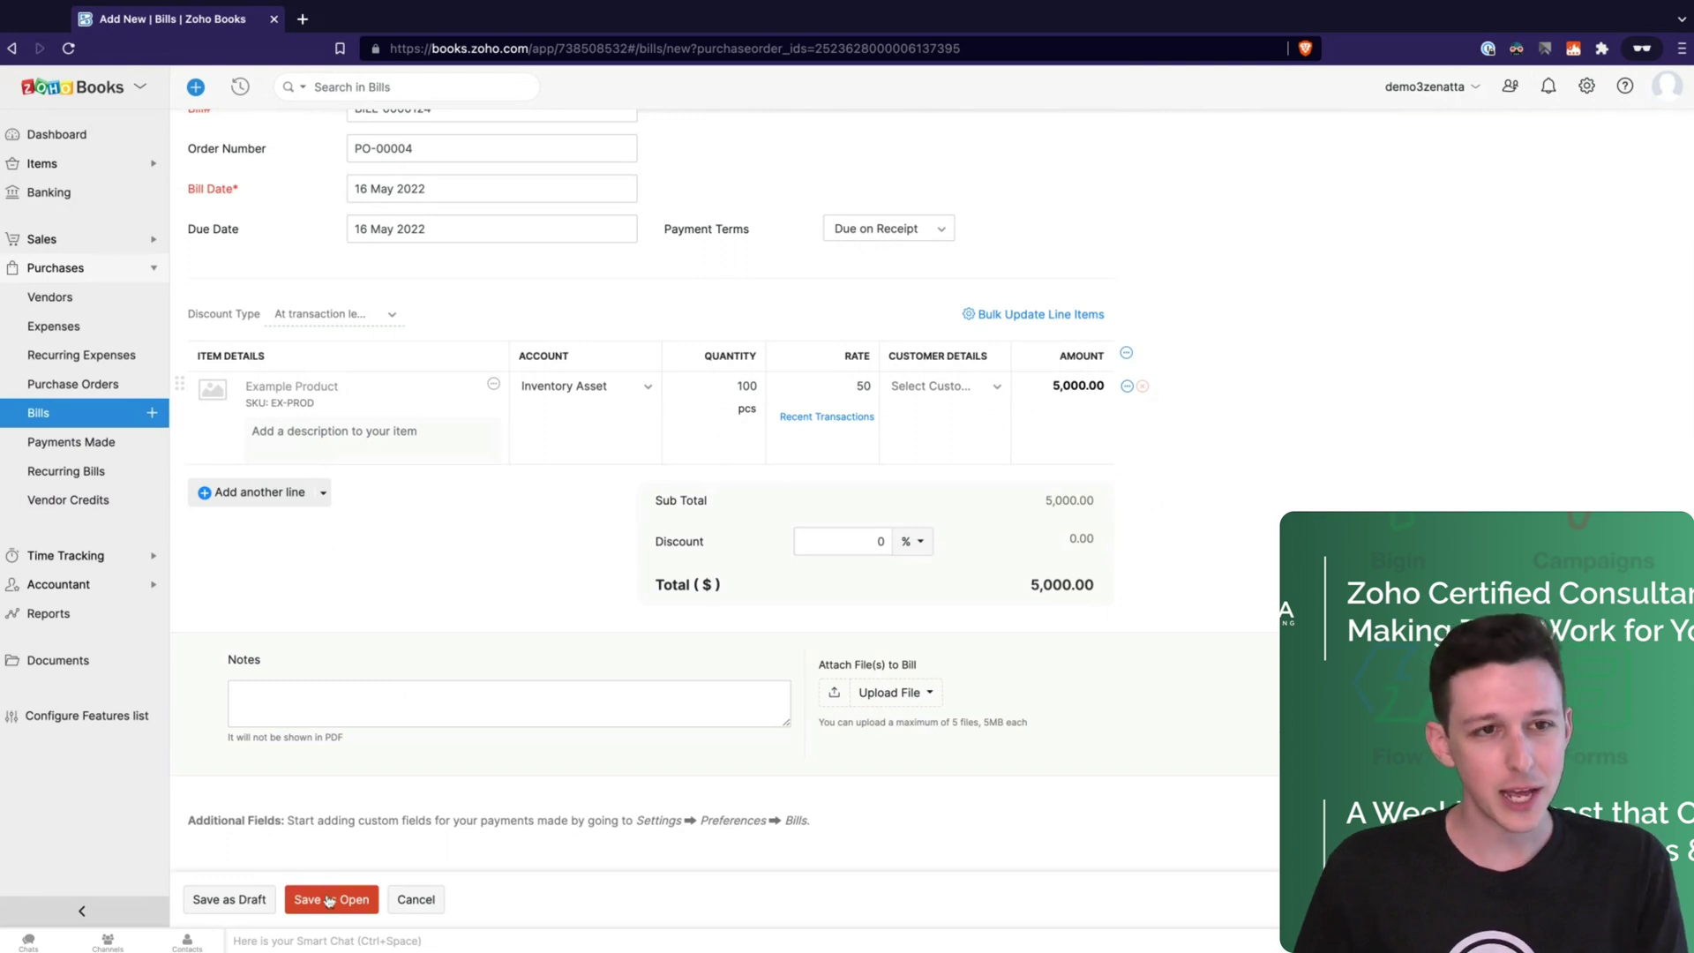
click(328, 900)
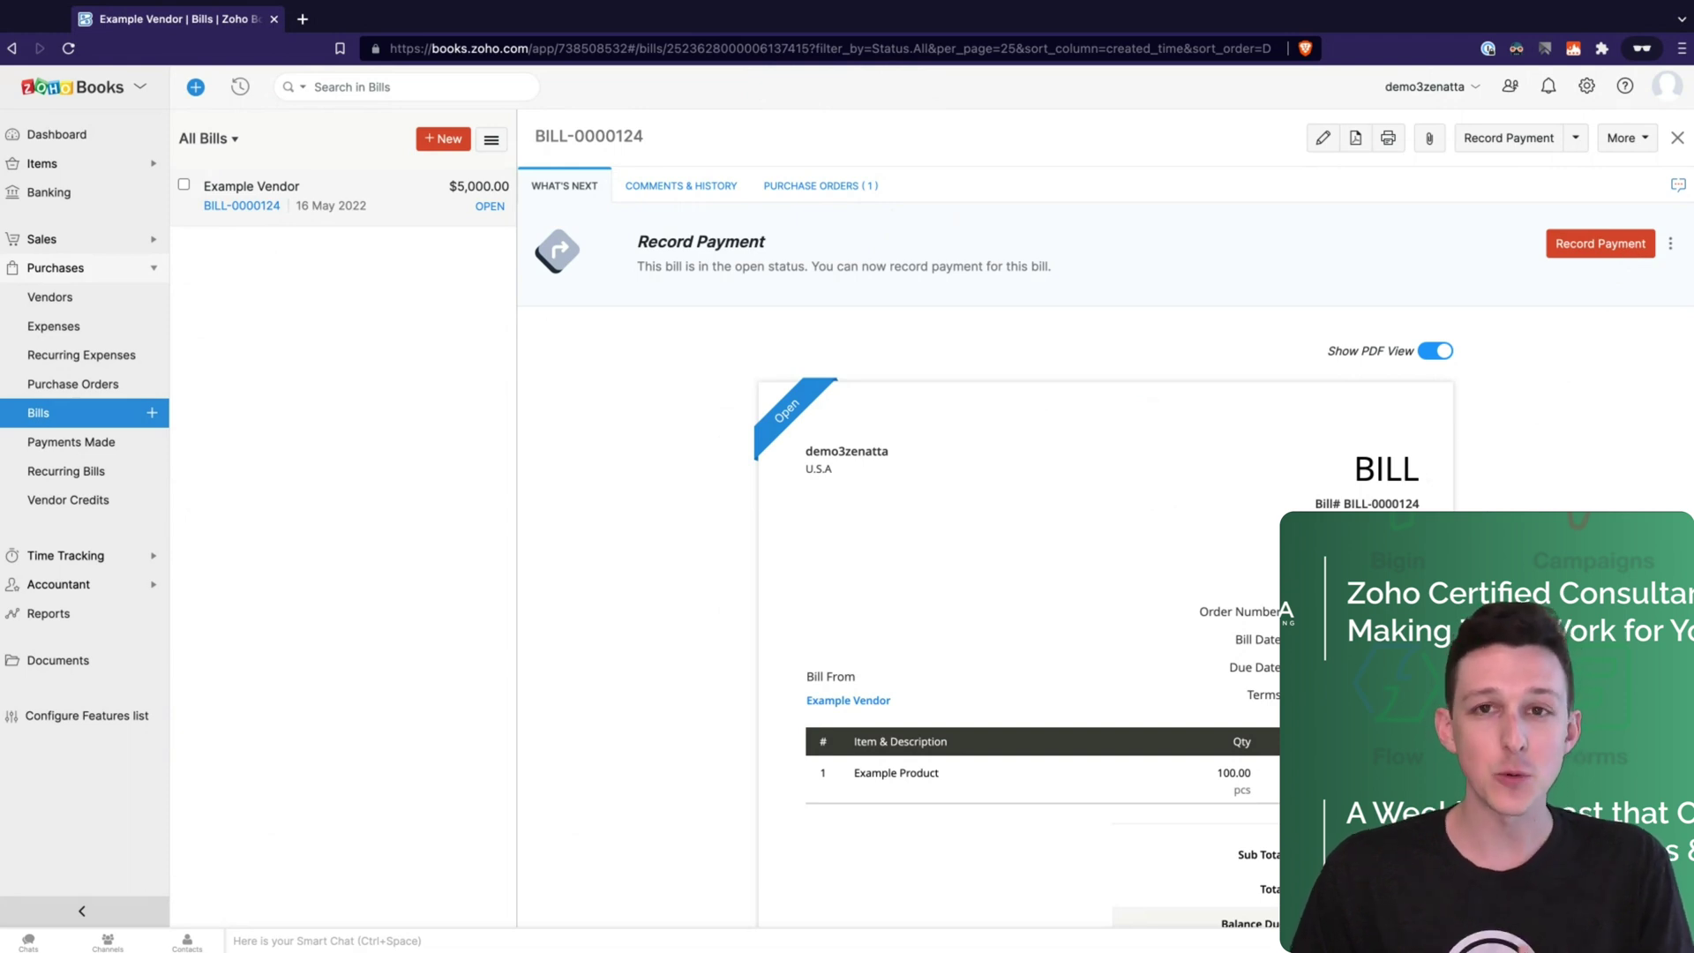
Record a 5000 payment against BILL-0000124 so it shows as Paid
click(1599, 244)
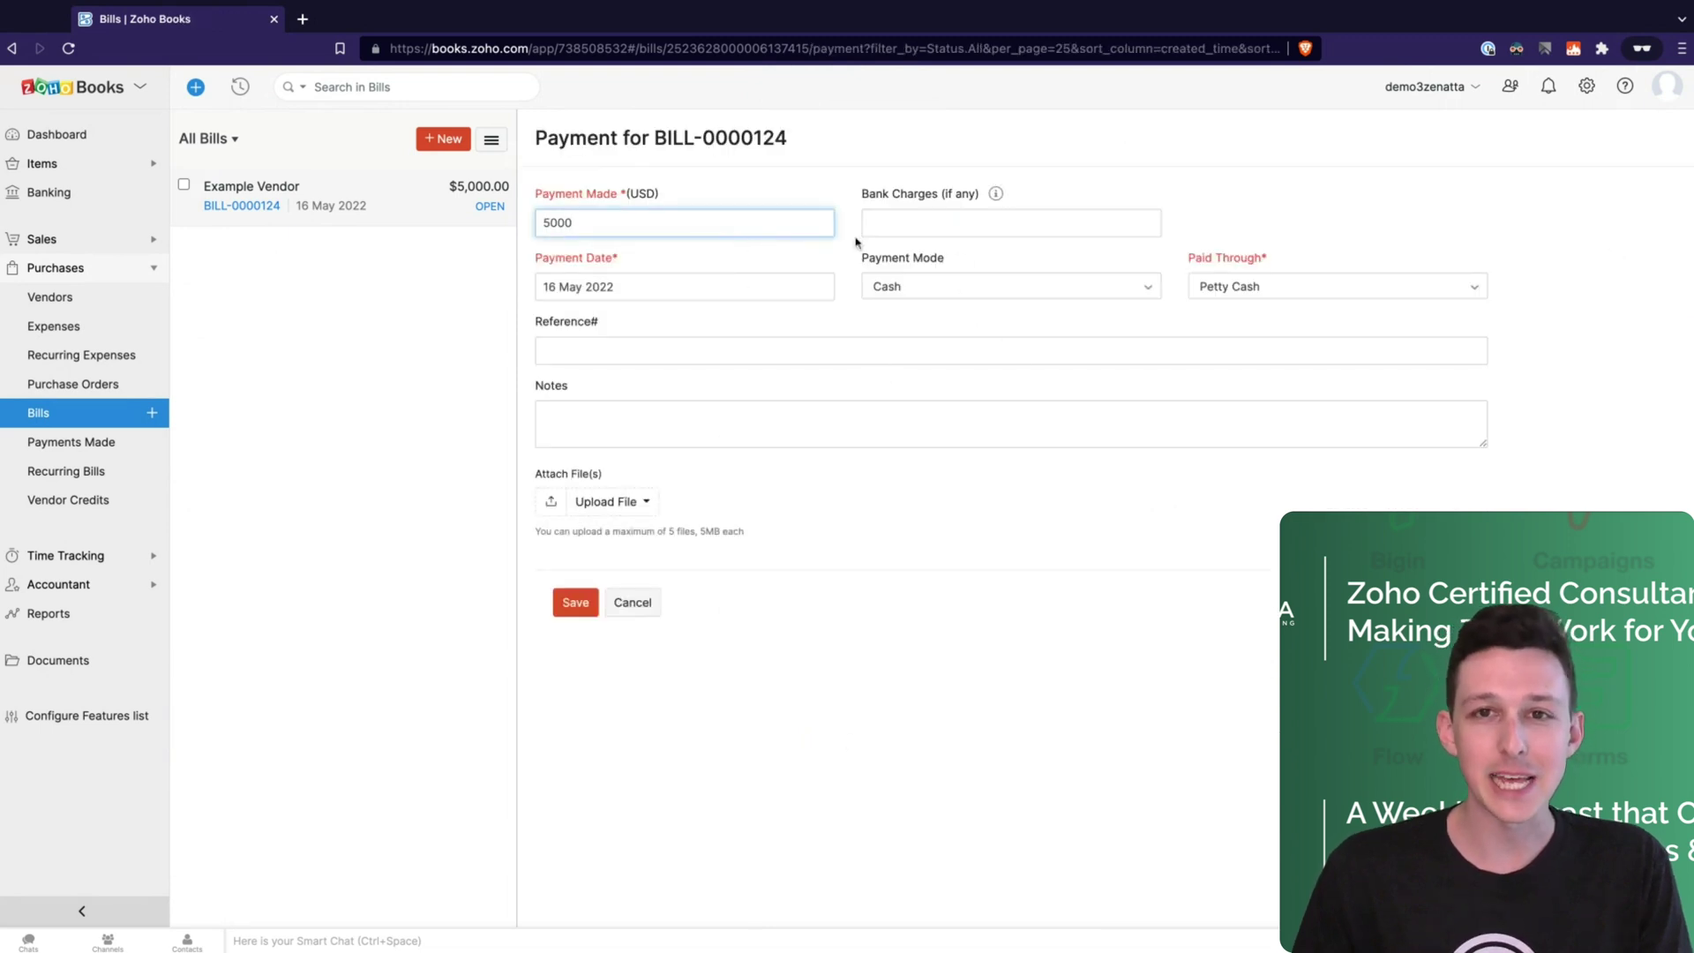
click(571, 610)
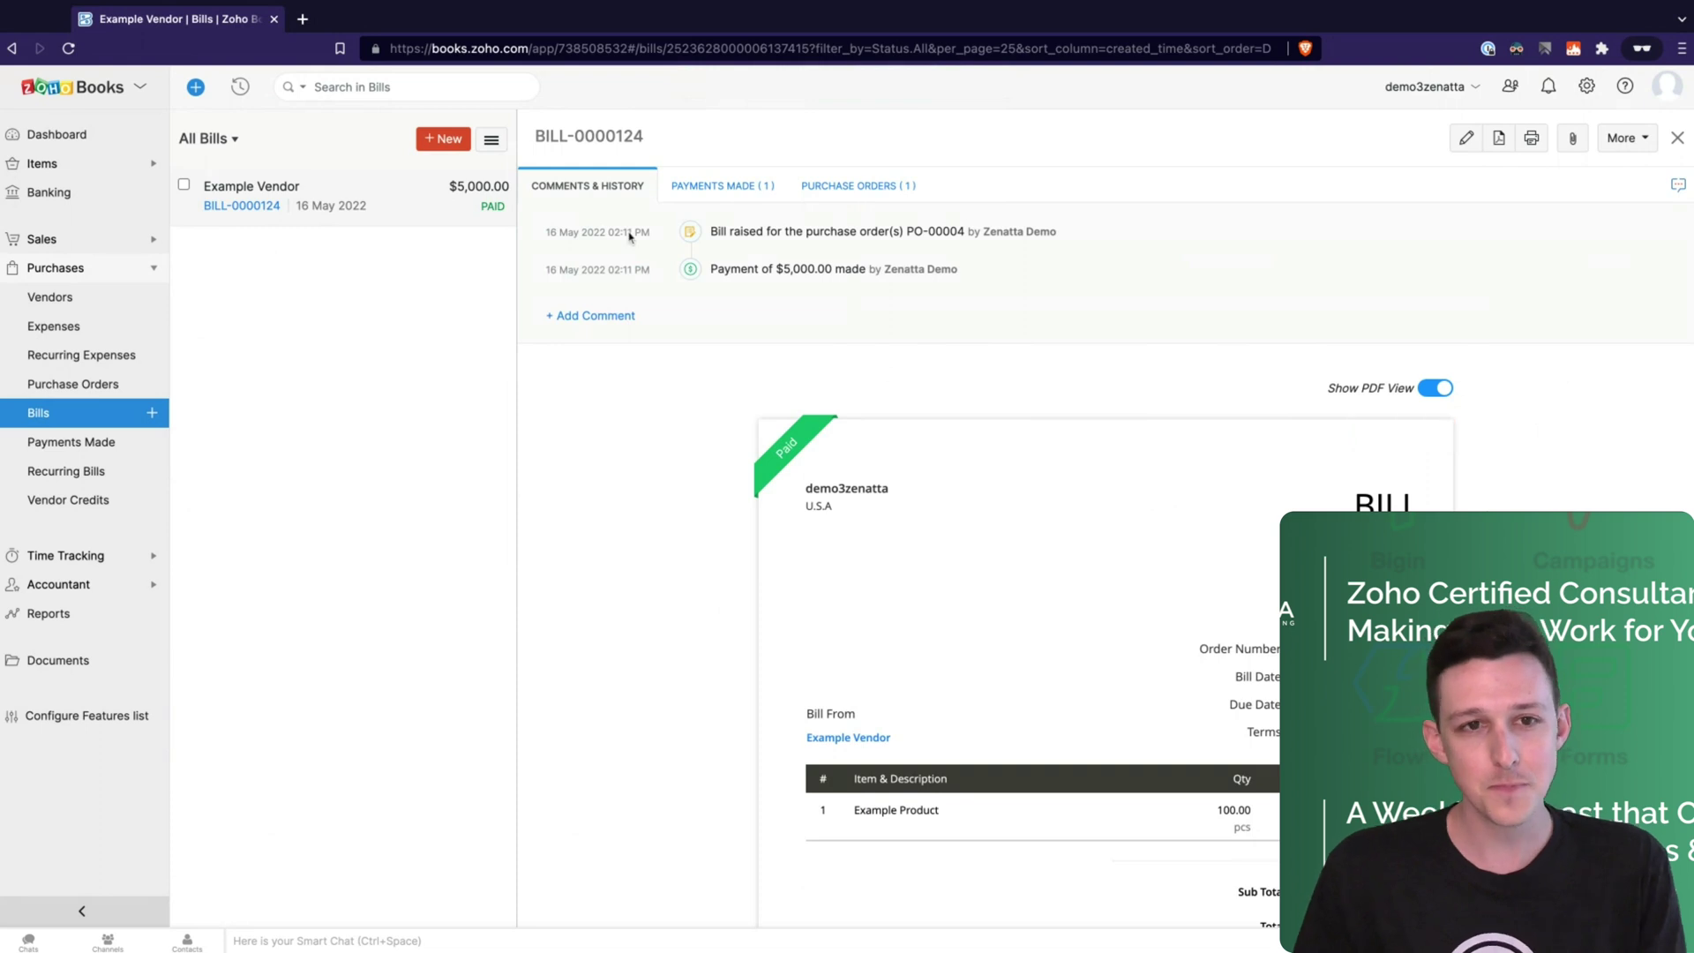
Open PO-00004 from the Purchase Orders list to confirm it is Closed and Billed
click(89, 384)
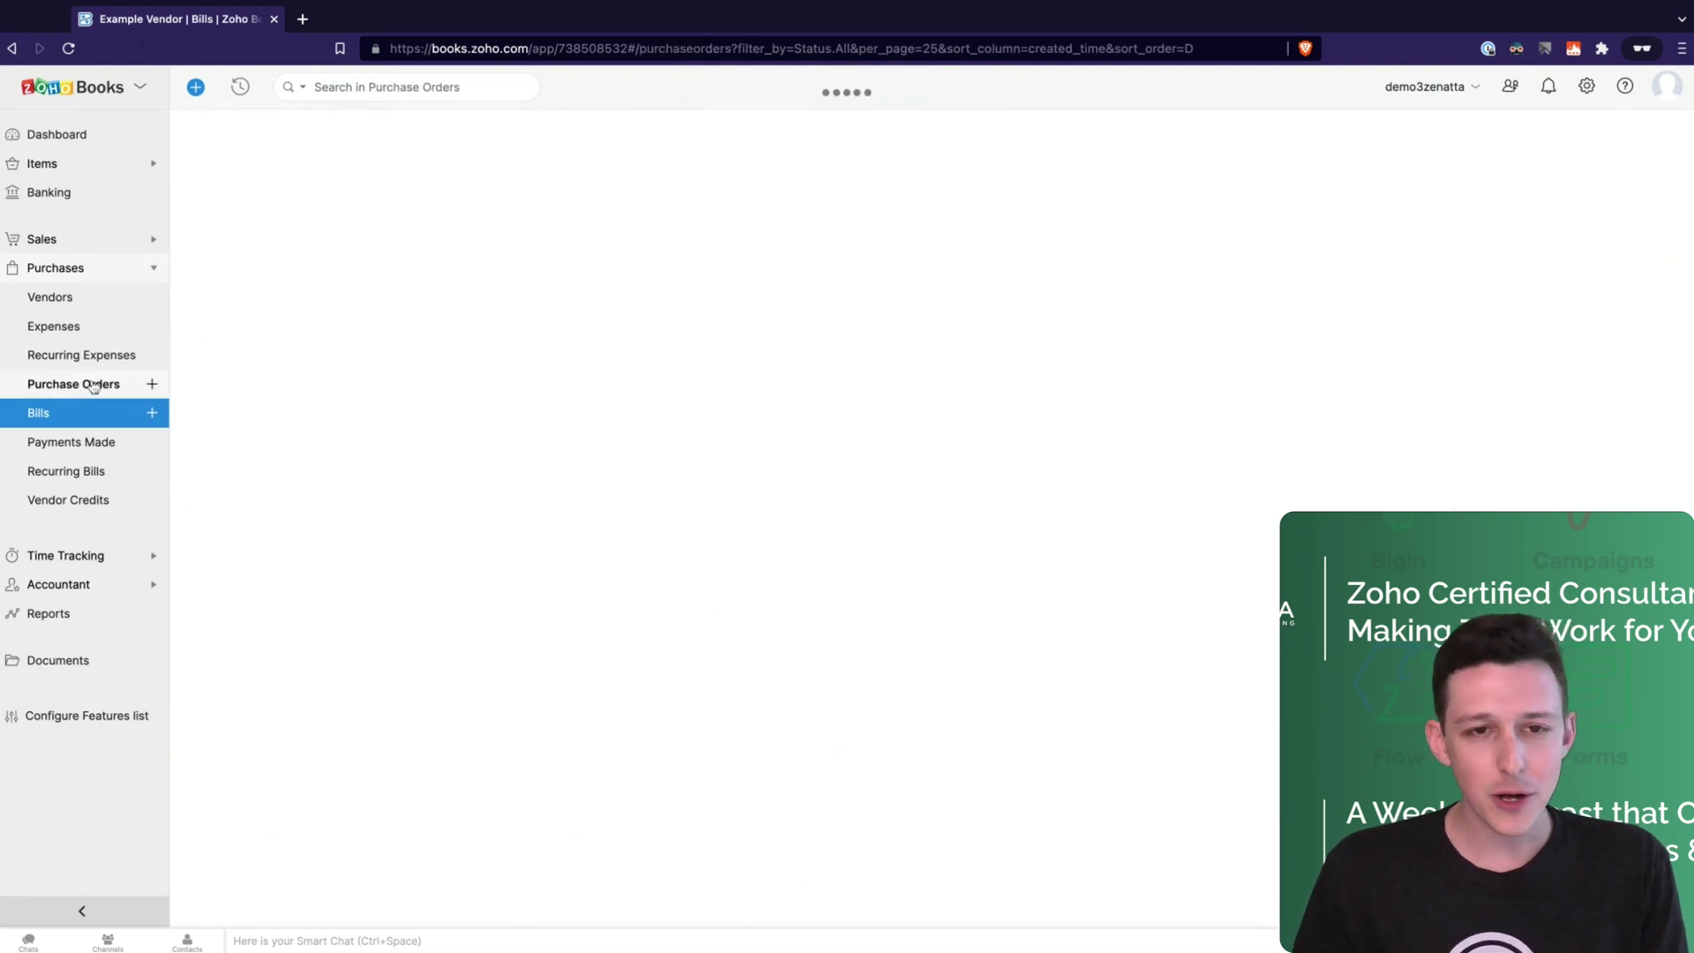
click(418, 219)
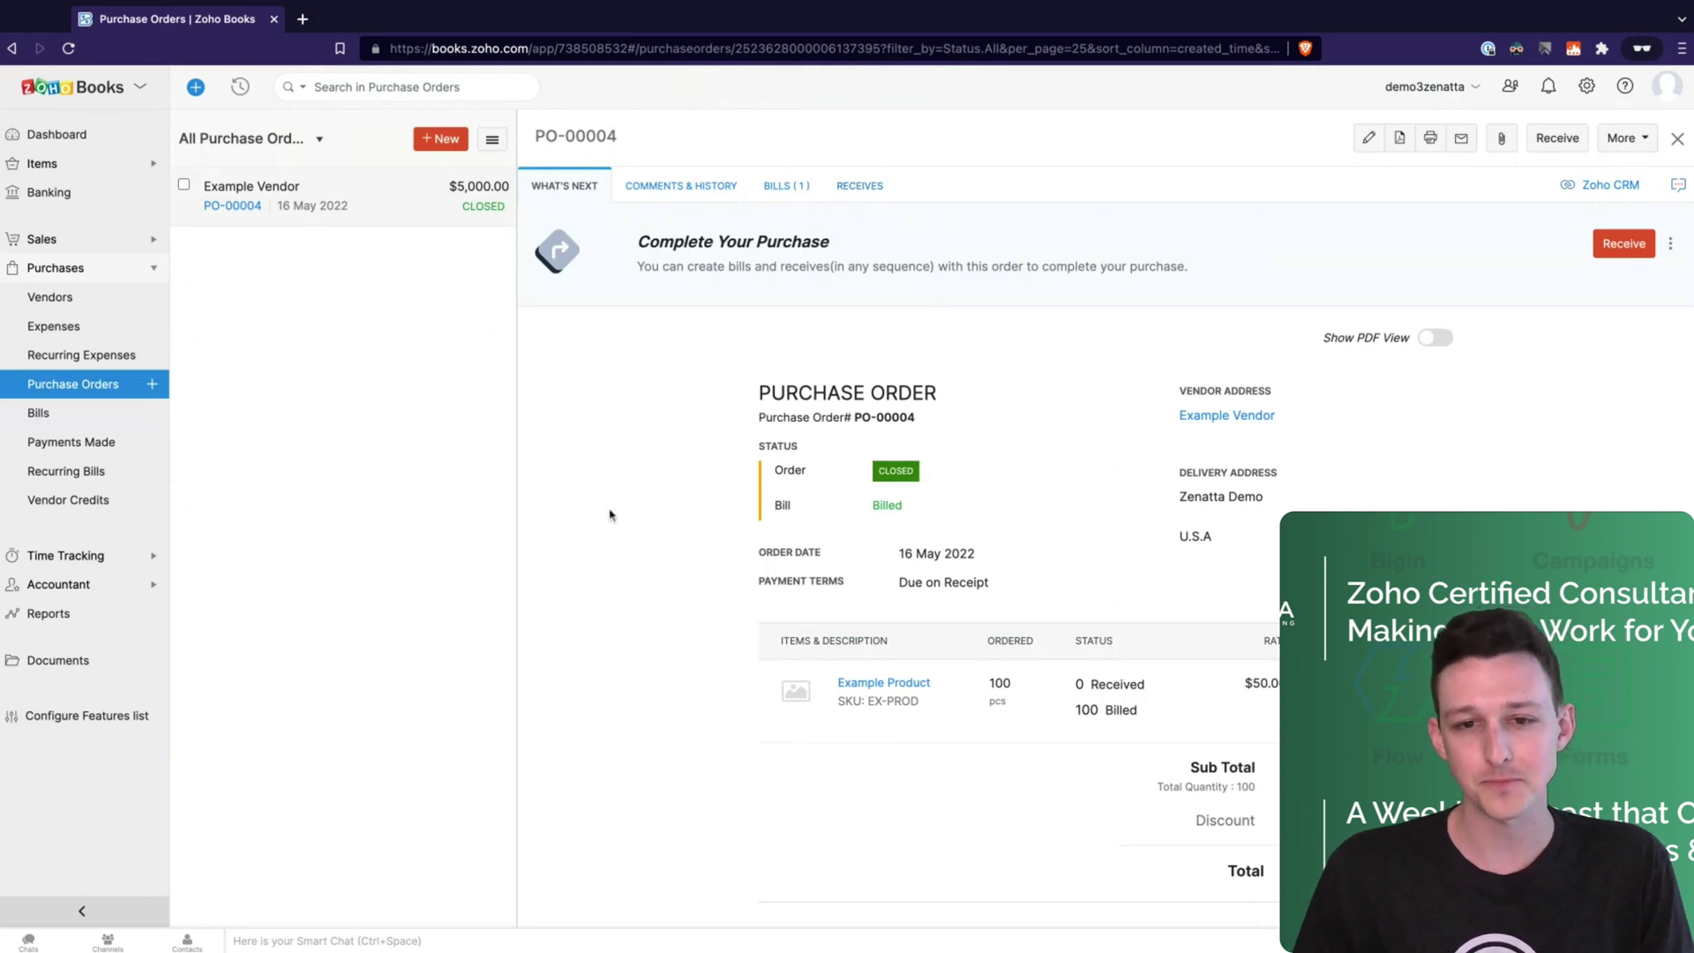
scroll(608, 512, down, 1)
scroll(609, 511, up, 1)
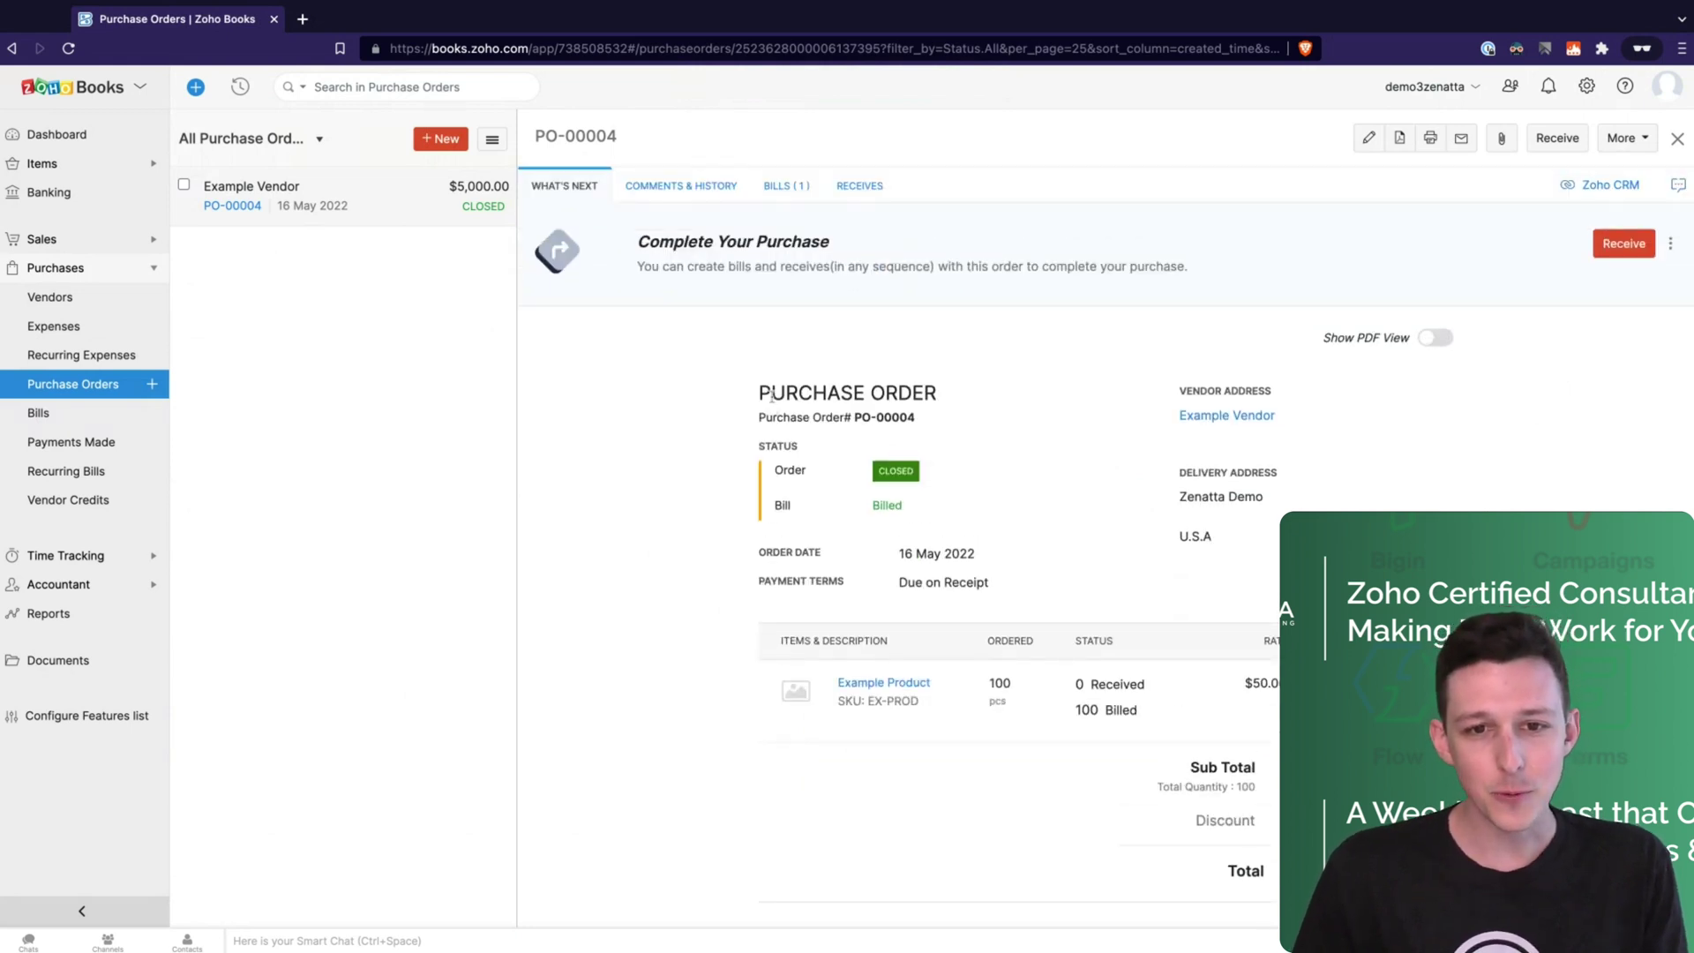
drag(772, 396, 967, 399)
click(970, 386)
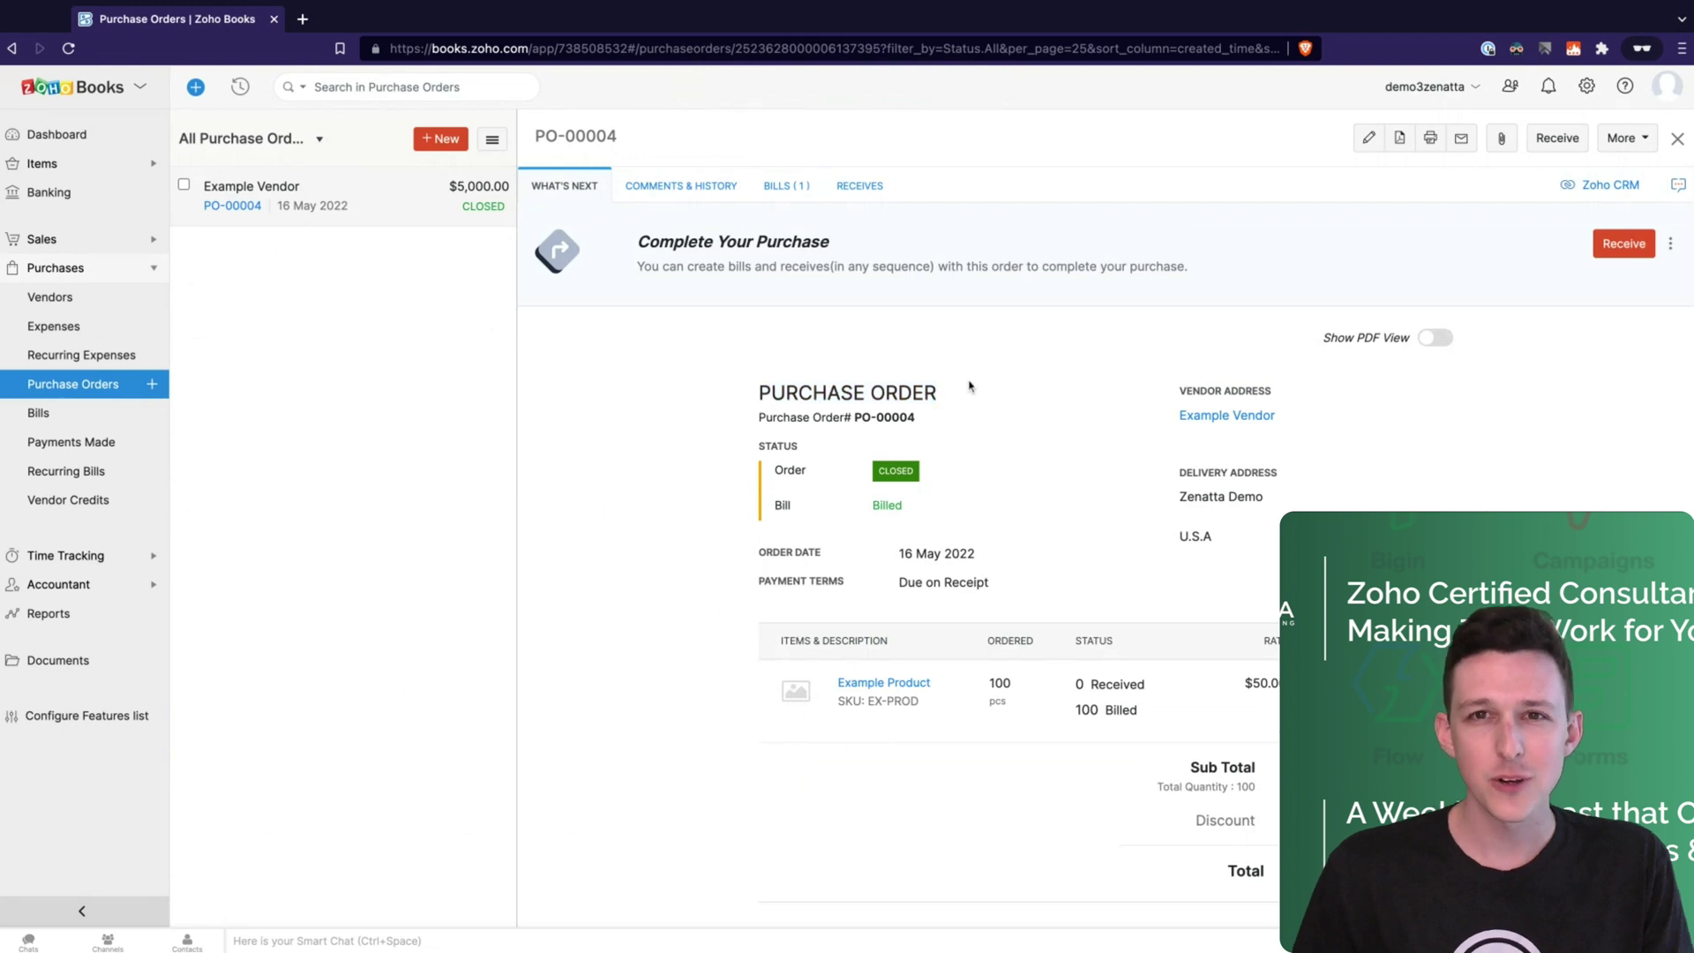